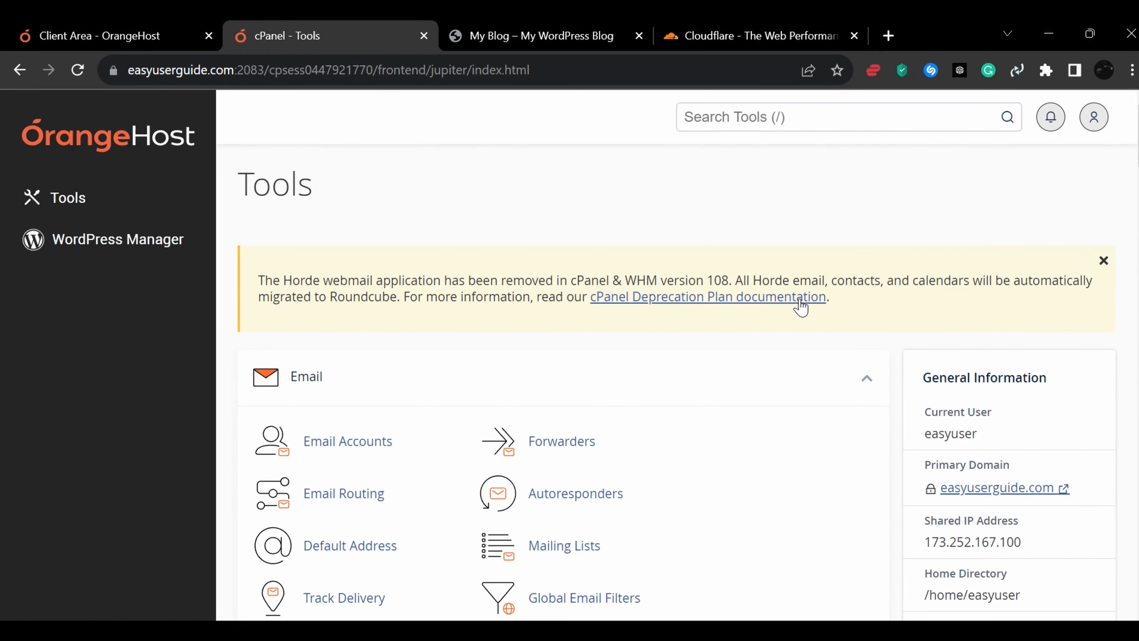
Step: Open the easyuserguide.com website from the cPanel general information and look over its home page
click(1009, 495)
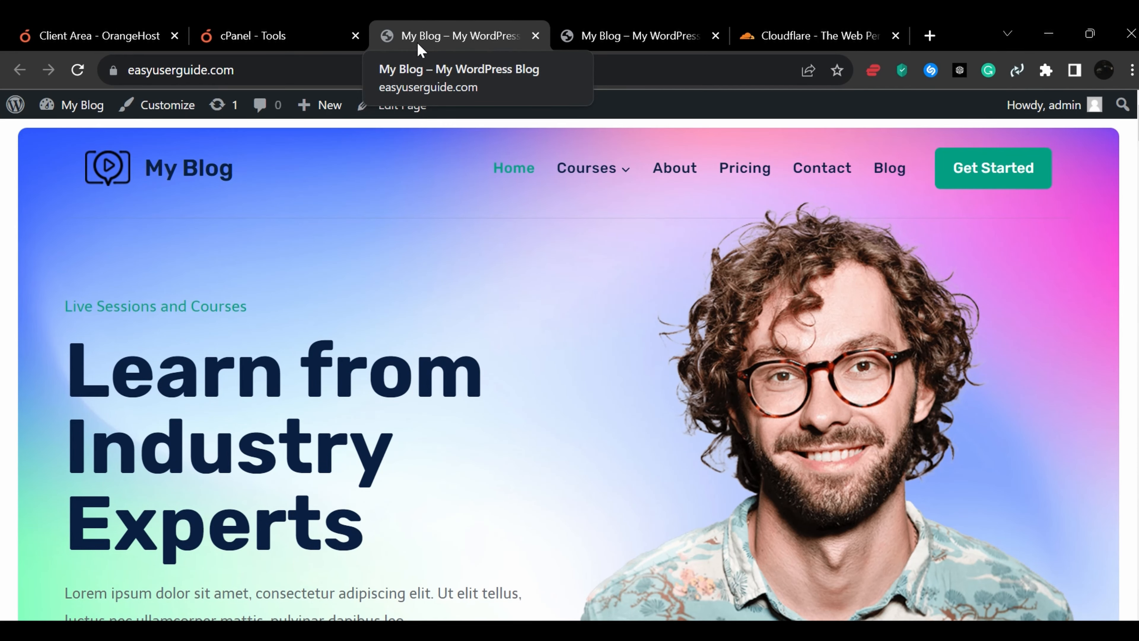
scroll(704, 297, down, 10)
scroll(704, 297, up, 10)
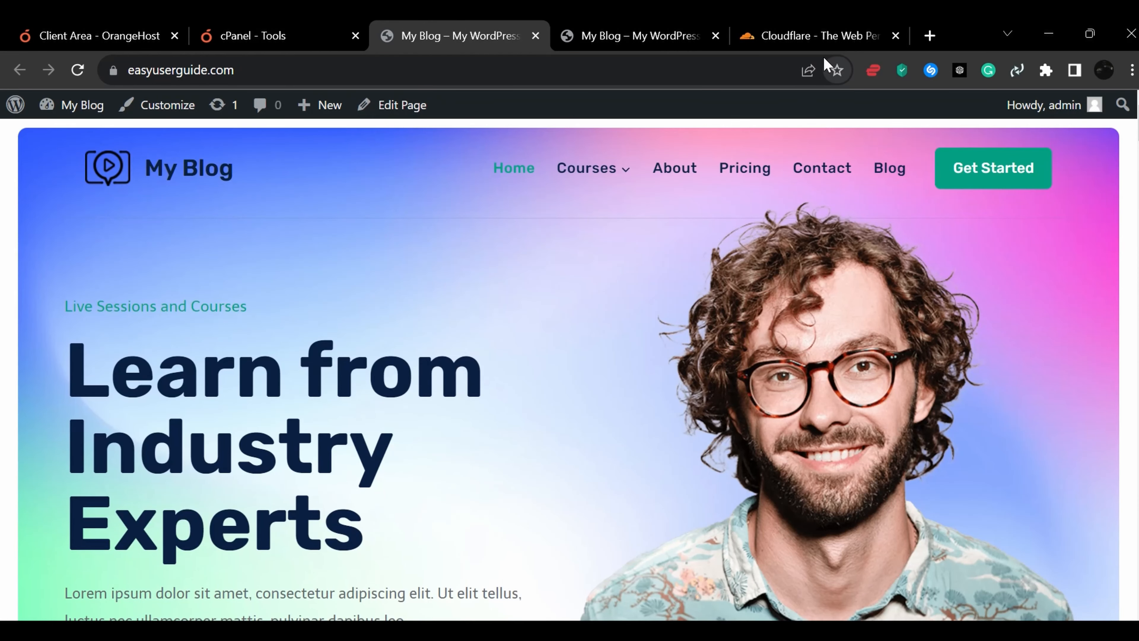
Step: Switch to the Cloudflare website and log in with the saved account credentials
click(821, 36)
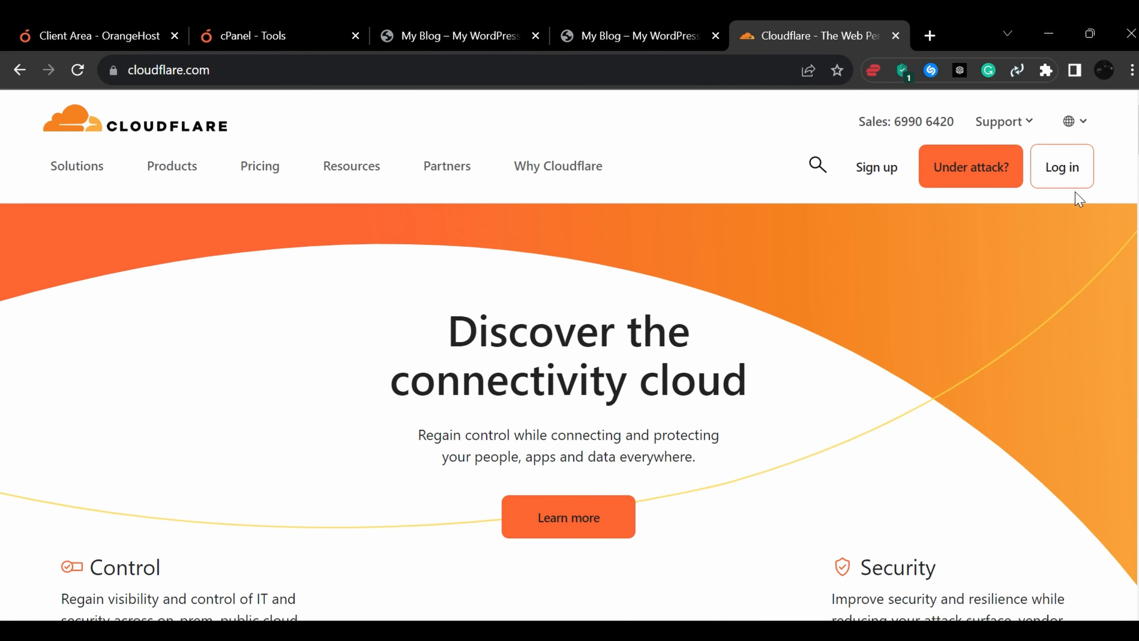
click(1062, 175)
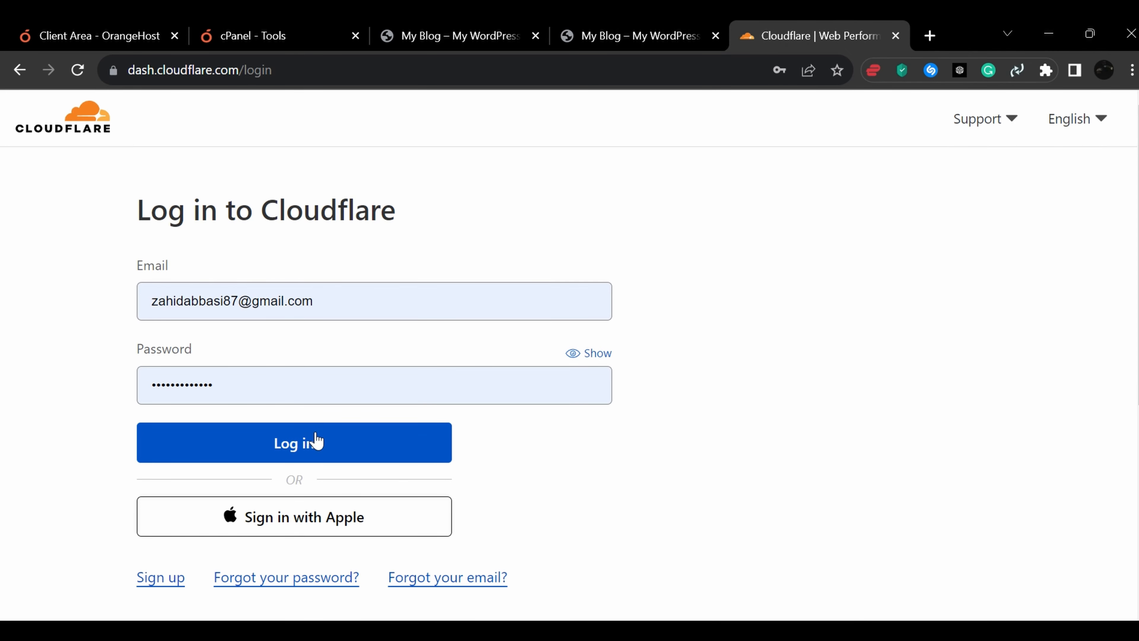
click(317, 441)
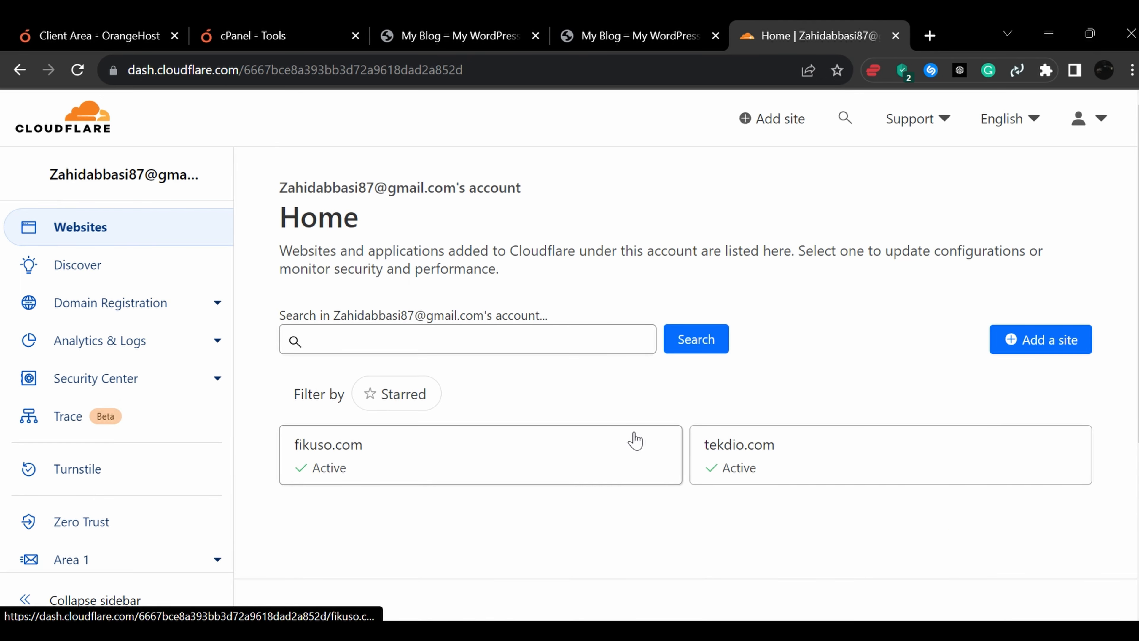
Step: Start adding a new site from the Cloudflare account home
scroll(633, 438, down, 5)
scroll(664, 442, up, 5)
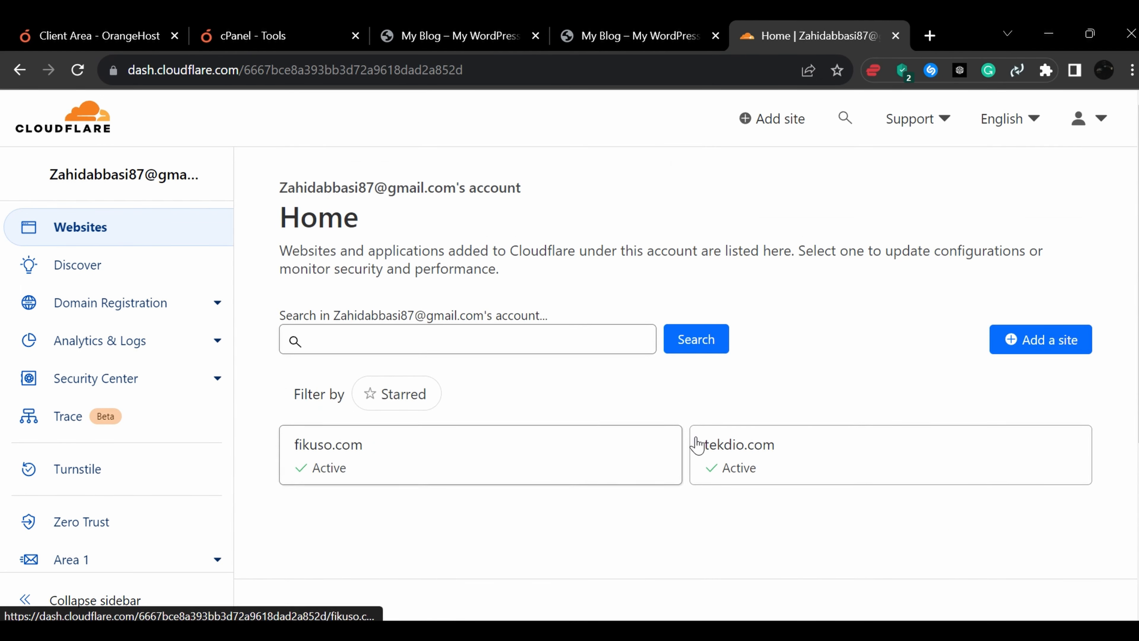
click(1044, 344)
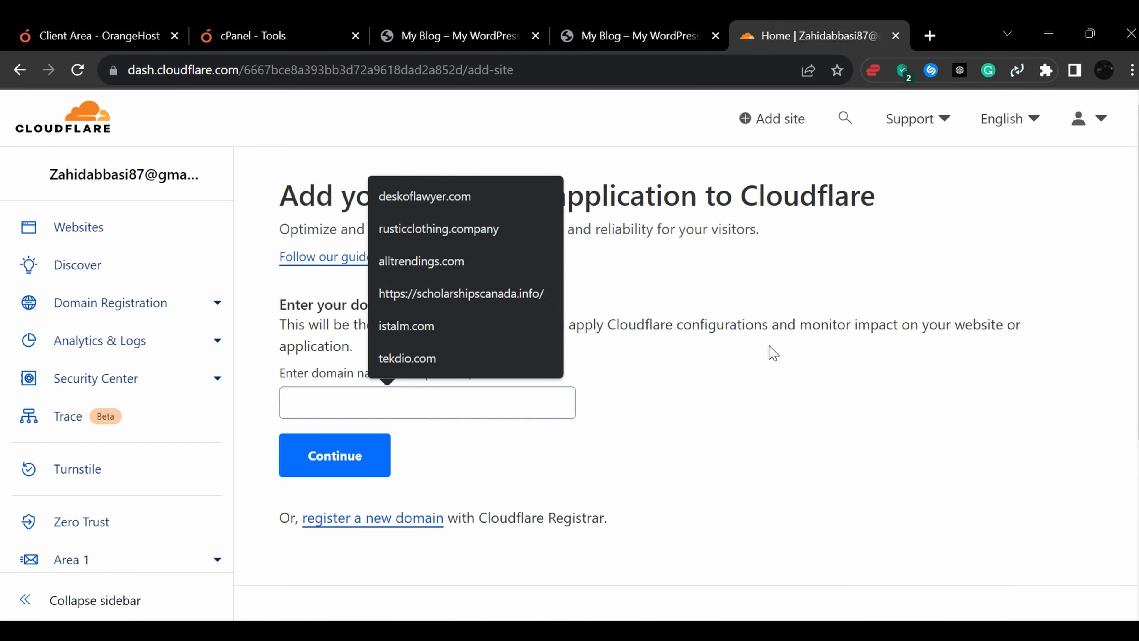
Step: Copy the easyuserguide.com address from the open blog site and paste it into Cloudflare's domain name field
click(430, 33)
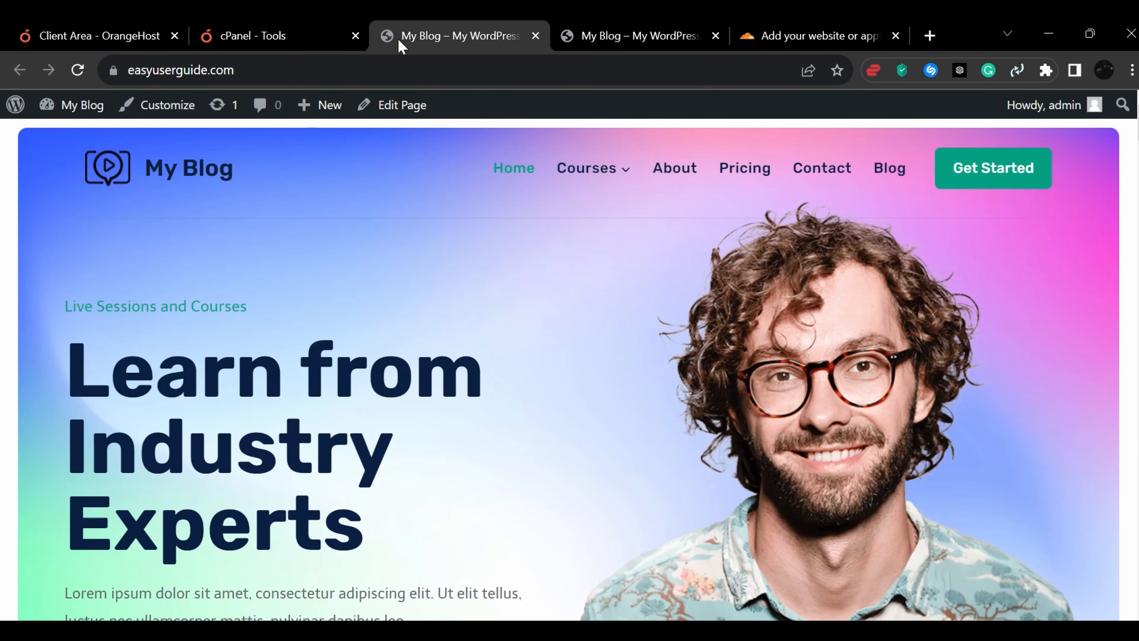
click(269, 61)
right_click(268, 61)
click(386, 174)
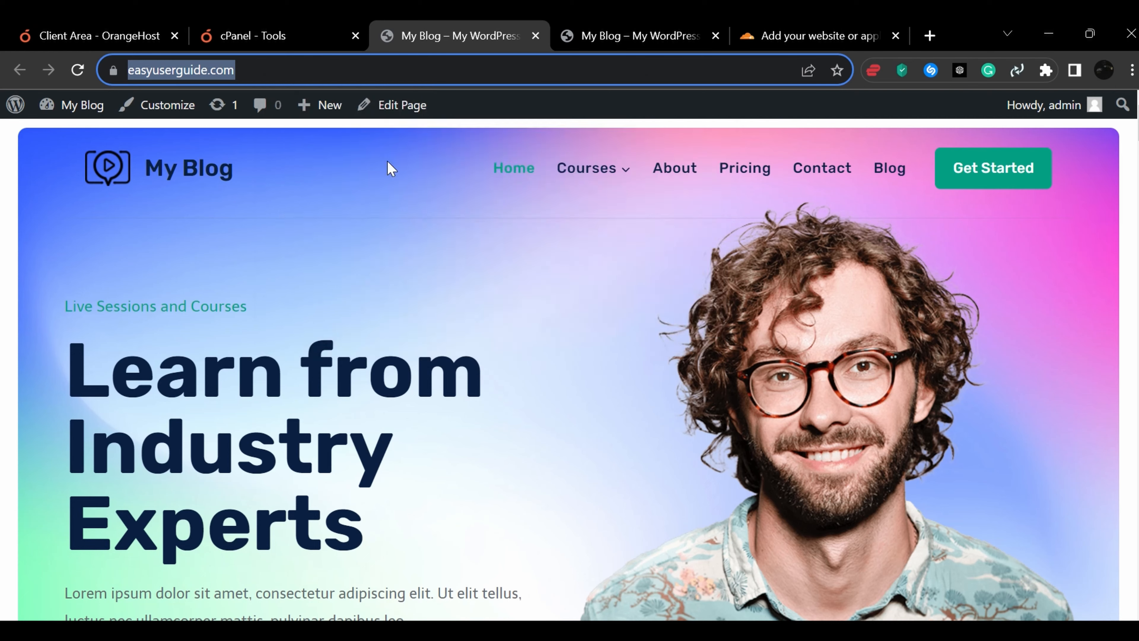
click(811, 45)
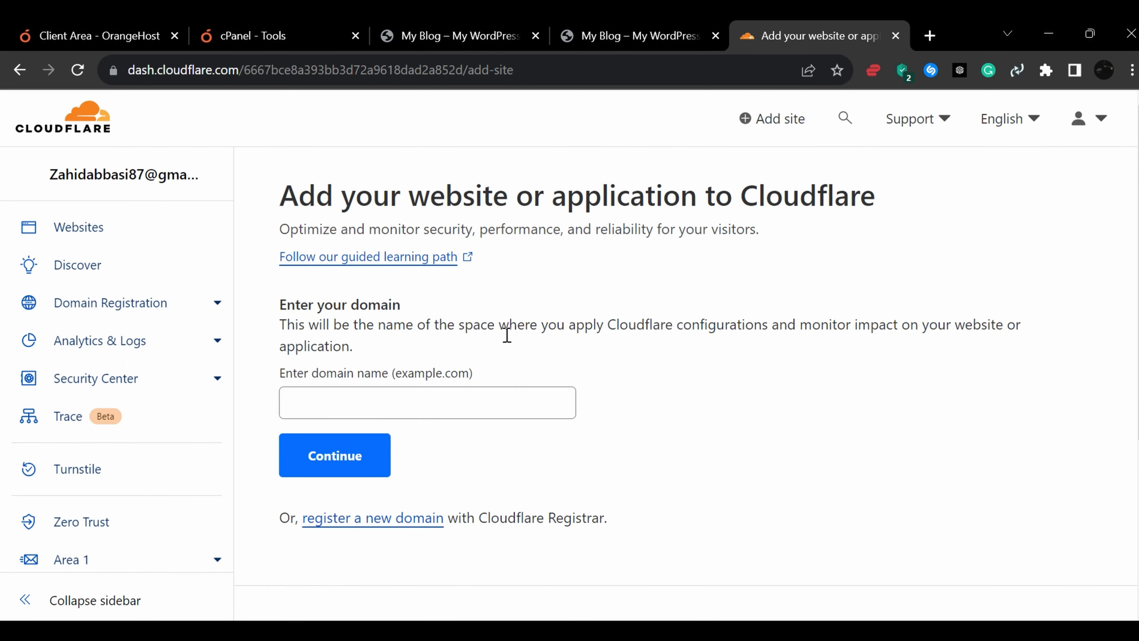
click(382, 402)
right_click(381, 401)
click(482, 217)
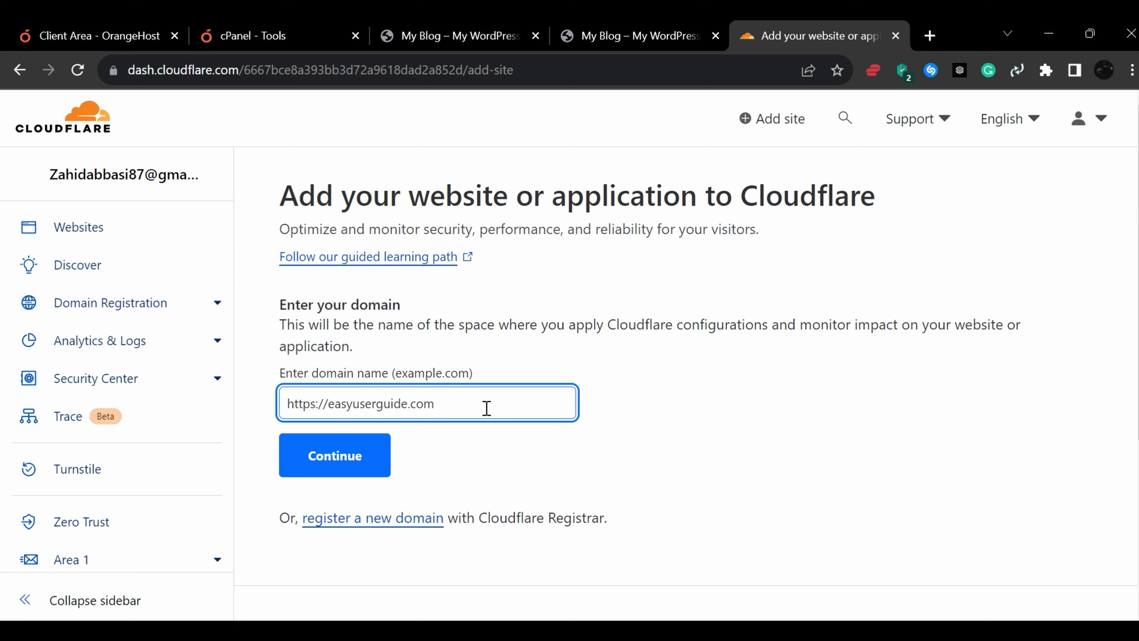
key(BackSpace)
key(BackSpace)
key(BackSpace)
key(BackSpace)
key(BackSpace)
key(BackSpace)
key(BackSpace)
key(BackSpace)
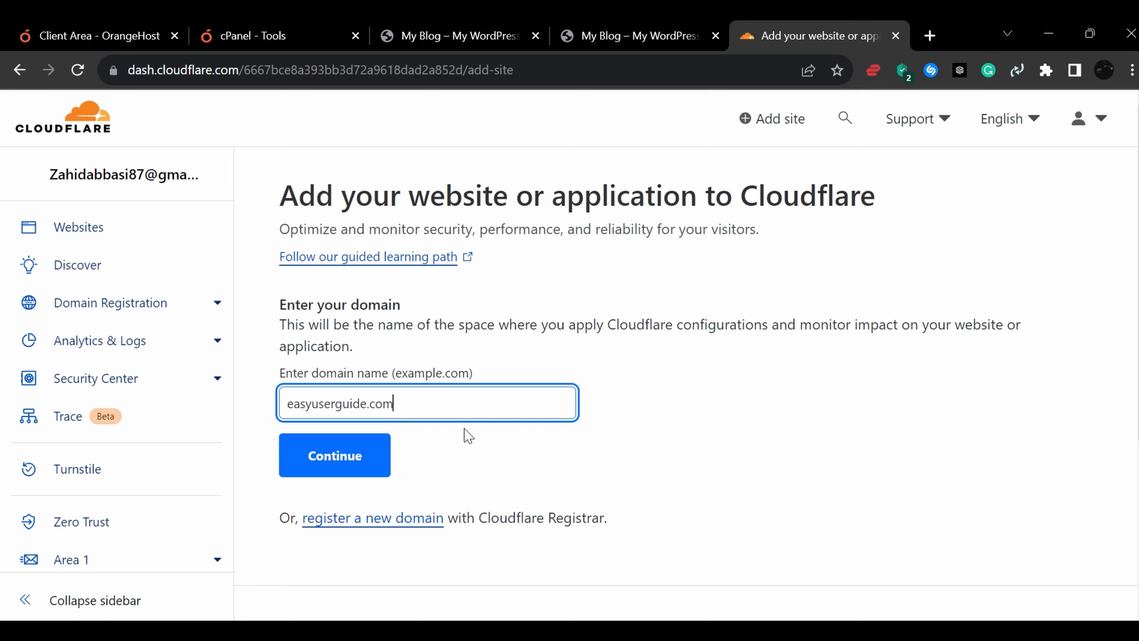
click(358, 456)
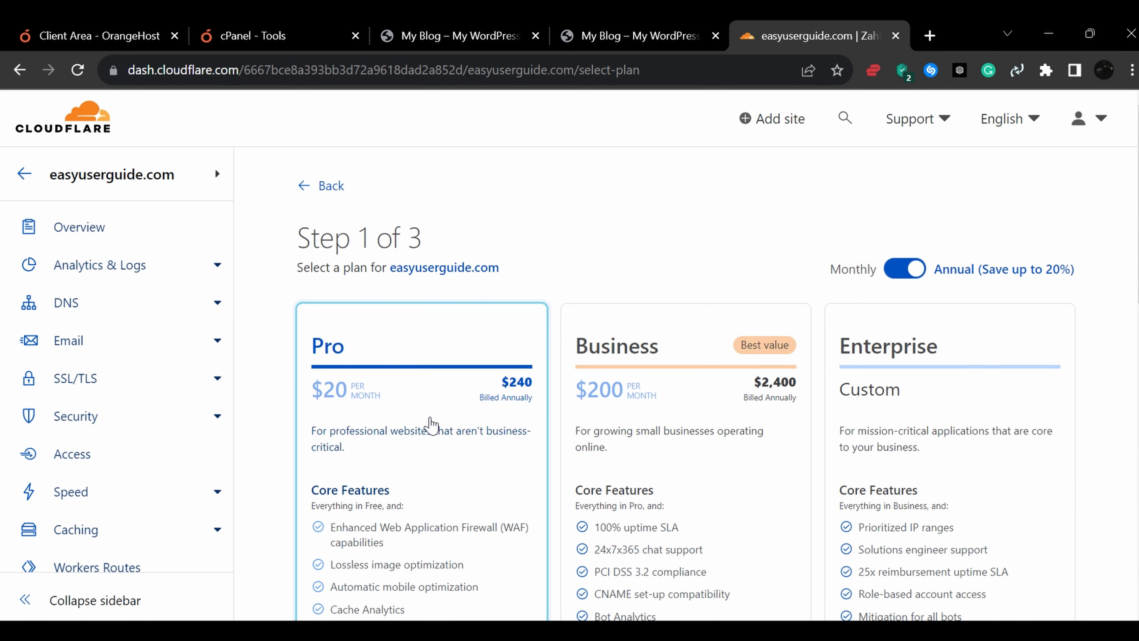
Step: Choose the Free $0 plan for easyuserguide.com and continue
scroll(730, 428, down, 4)
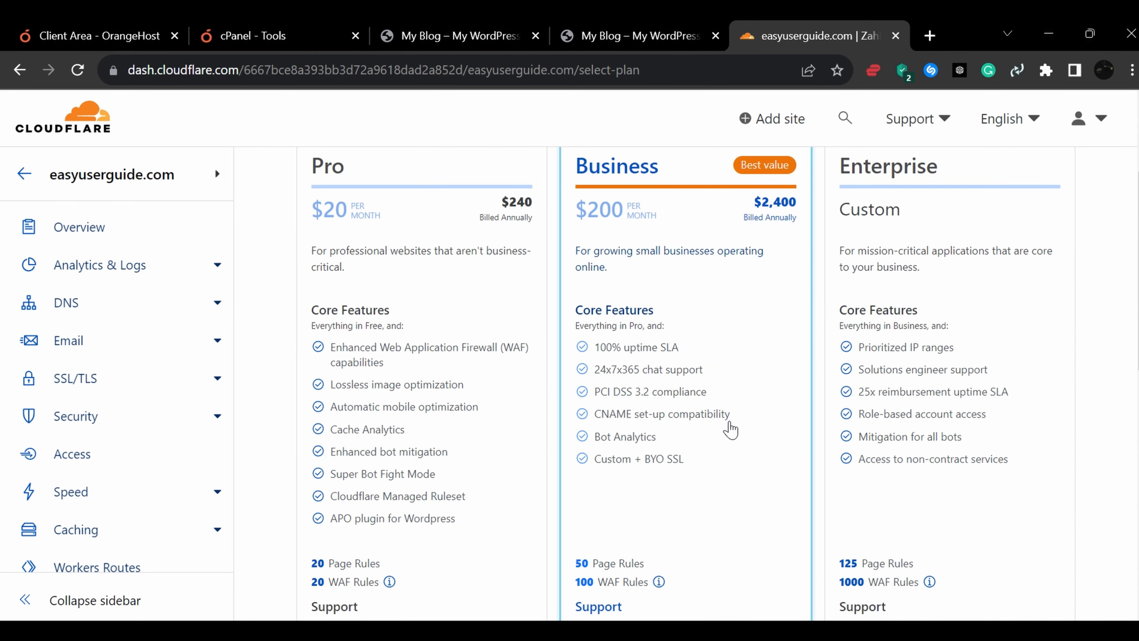
scroll(730, 429, down, 8)
click(490, 402)
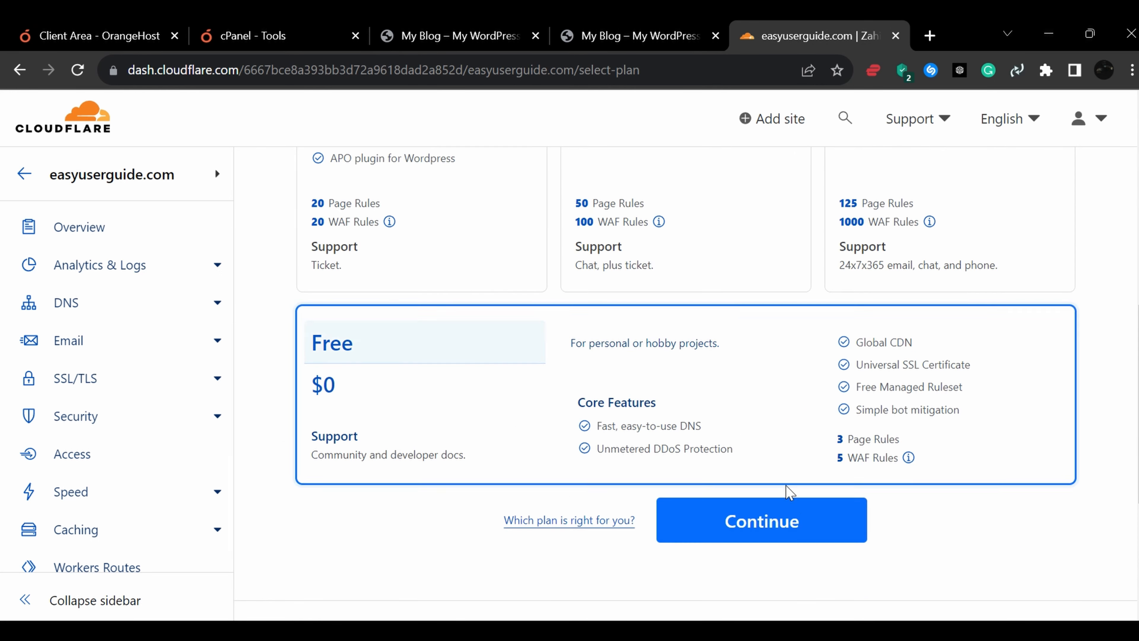
click(762, 521)
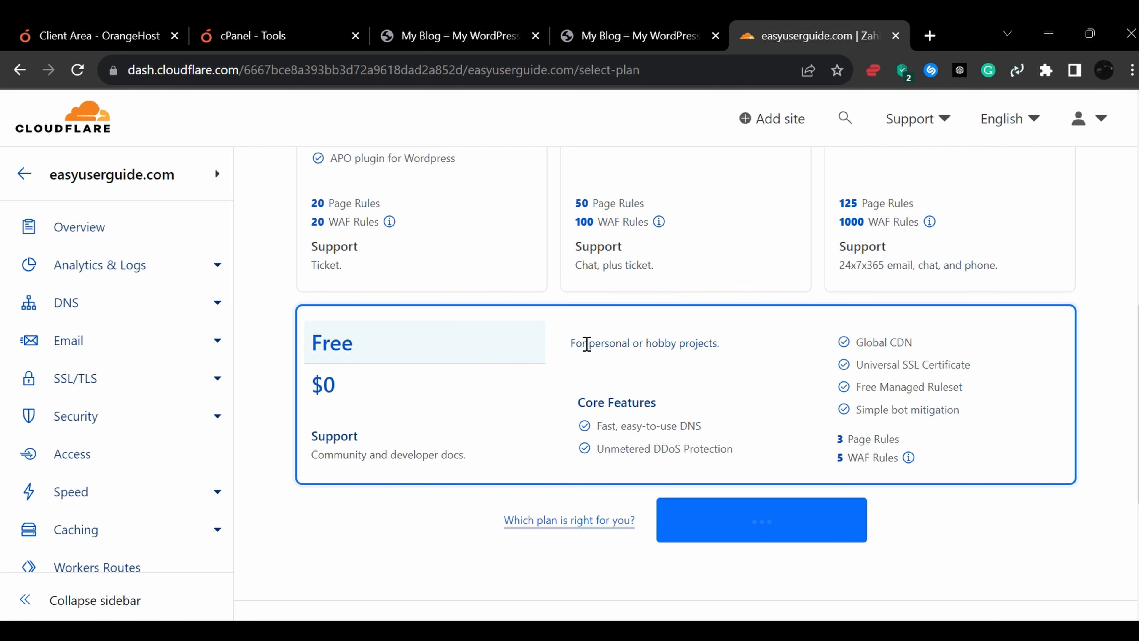
click(148, 36)
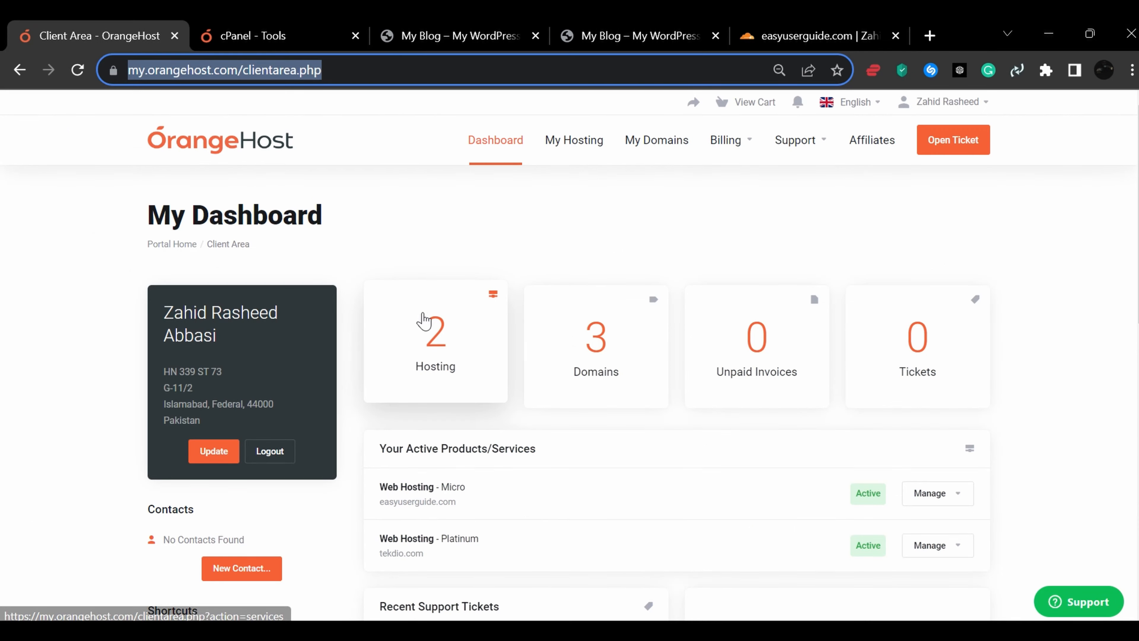
scroll(313, 341, down, 5)
scroll(313, 341, up, 5)
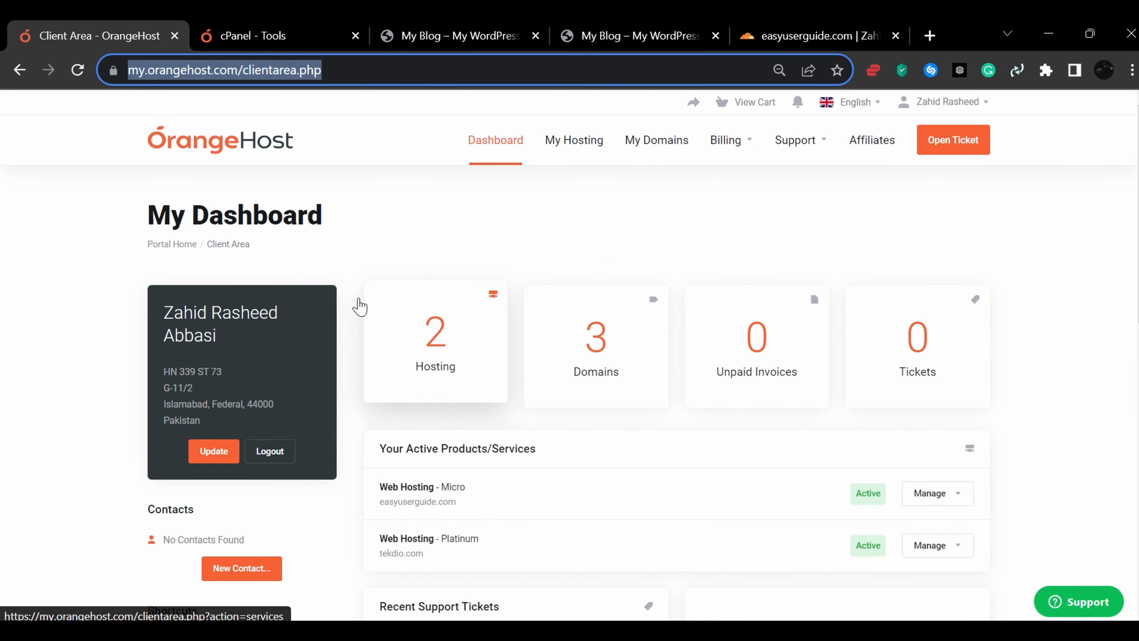
click(389, 207)
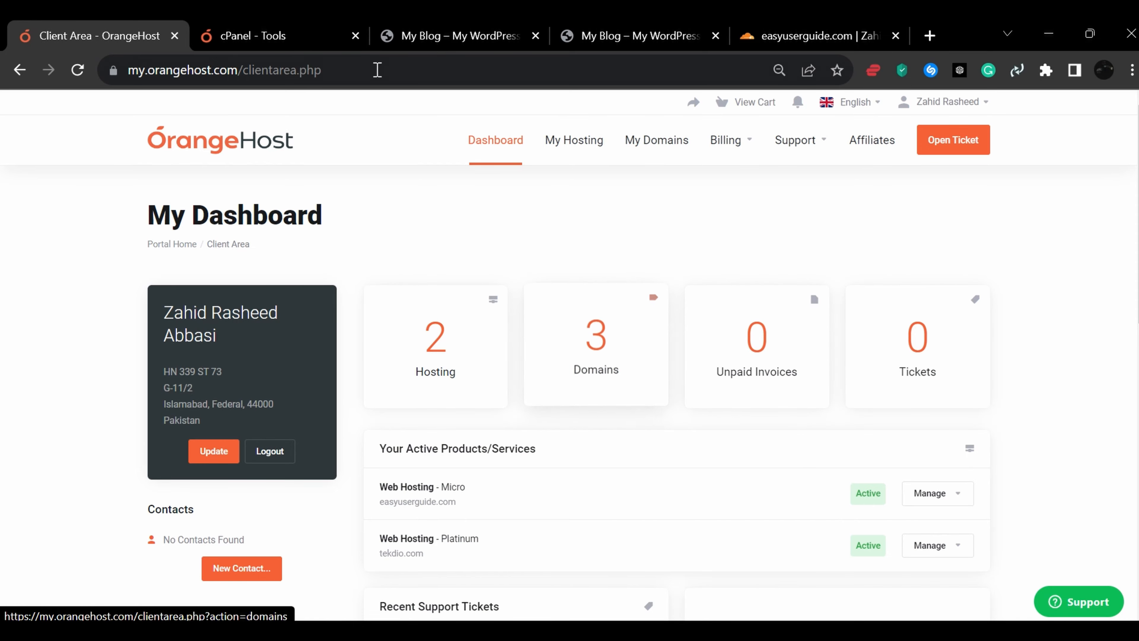
click(780, 36)
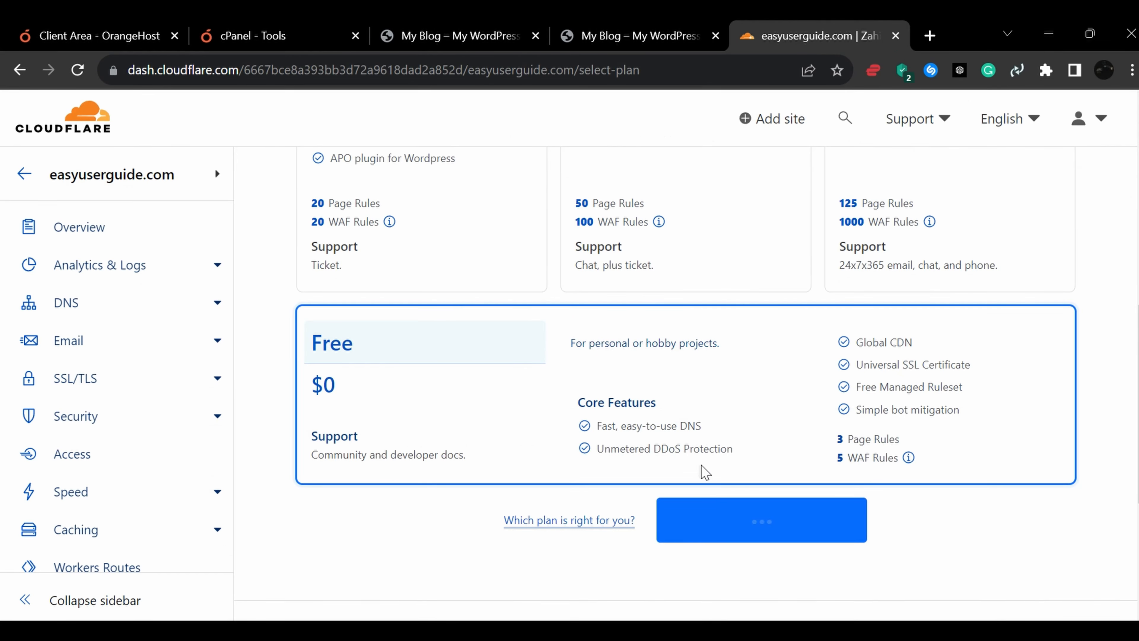
scroll(726, 498, up, 4)
scroll(646, 492, up, 6)
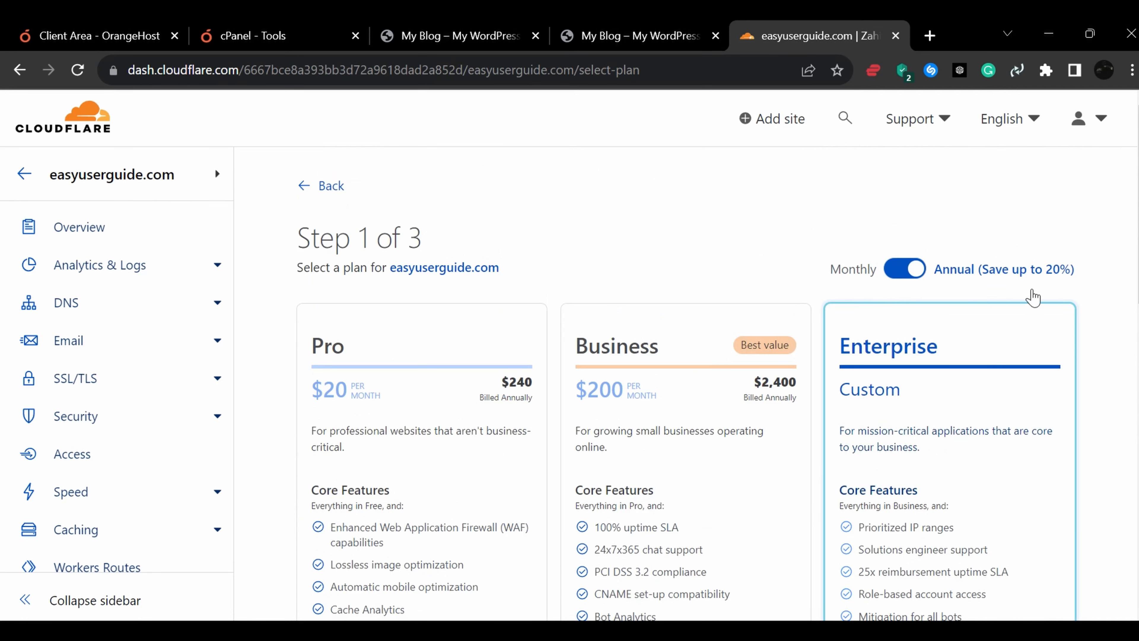
scroll(785, 359, down, 10)
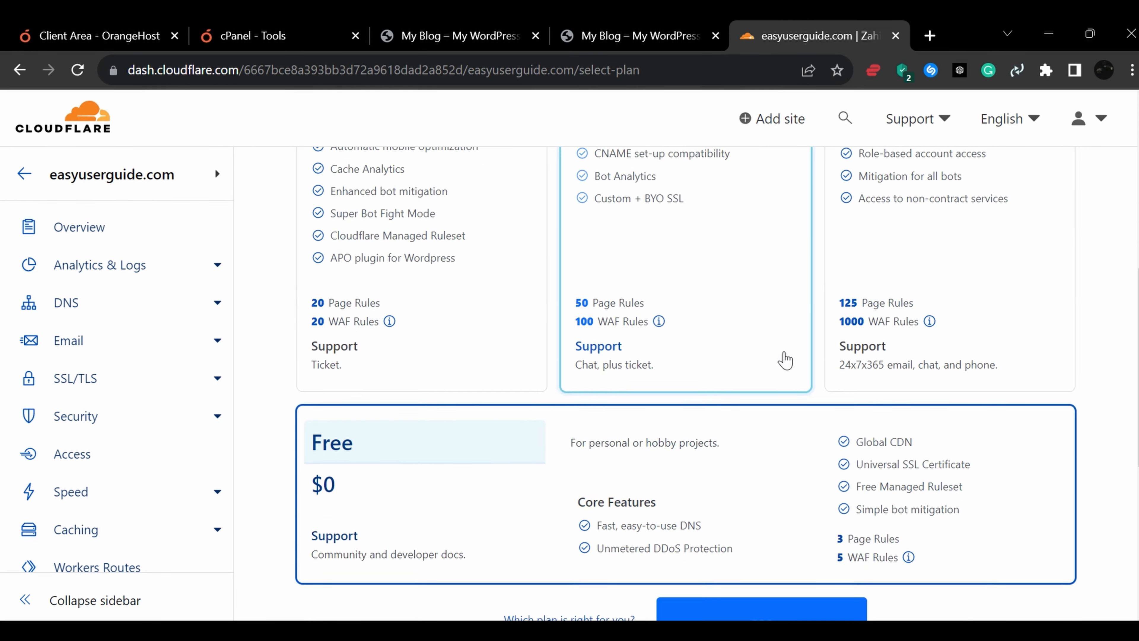
scroll(811, 475, down, 5)
click(692, 336)
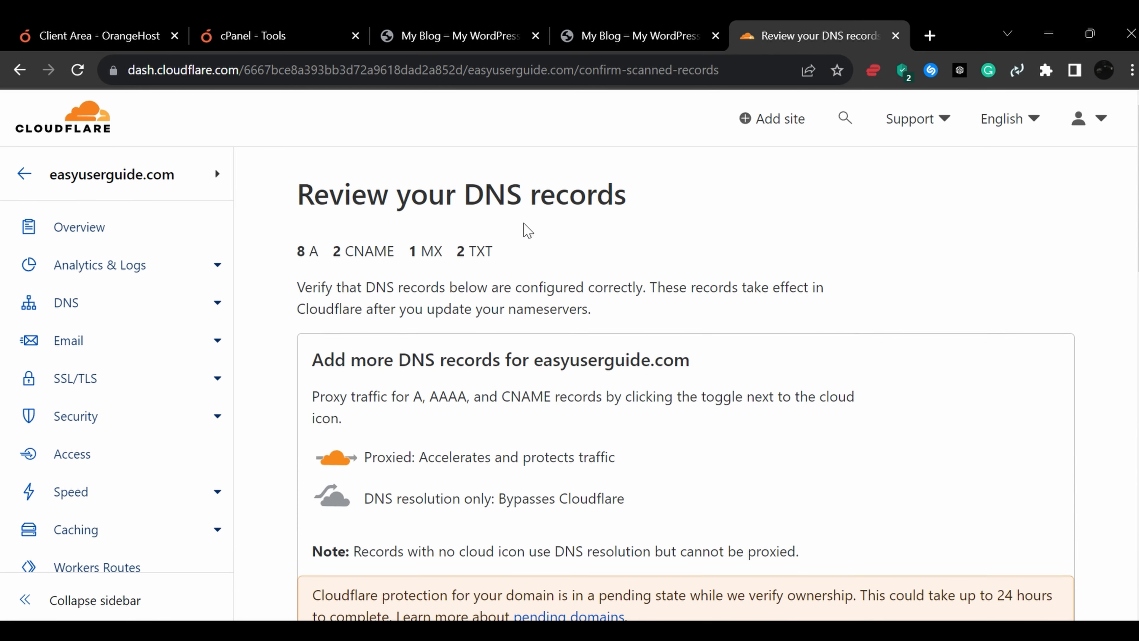
Step: Review the scanned A, CNAME, MX and TXT records for easyuserguide.com, including their content and proxy status
scroll(524, 222, down, 10)
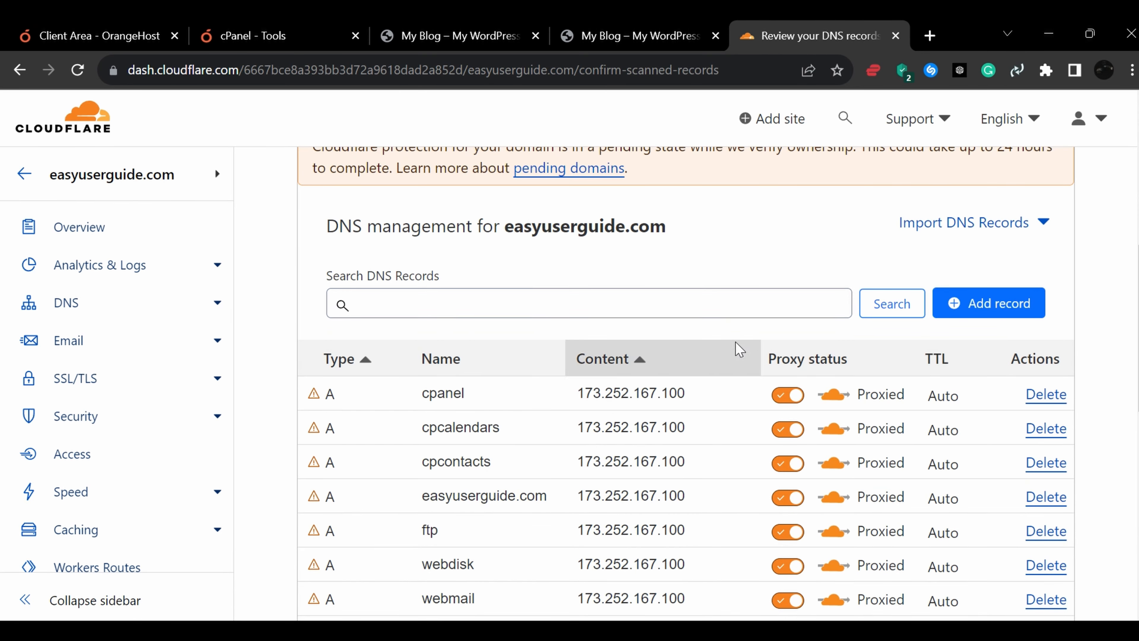
scroll(754, 317, down, 2)
scroll(754, 317, down, 2)
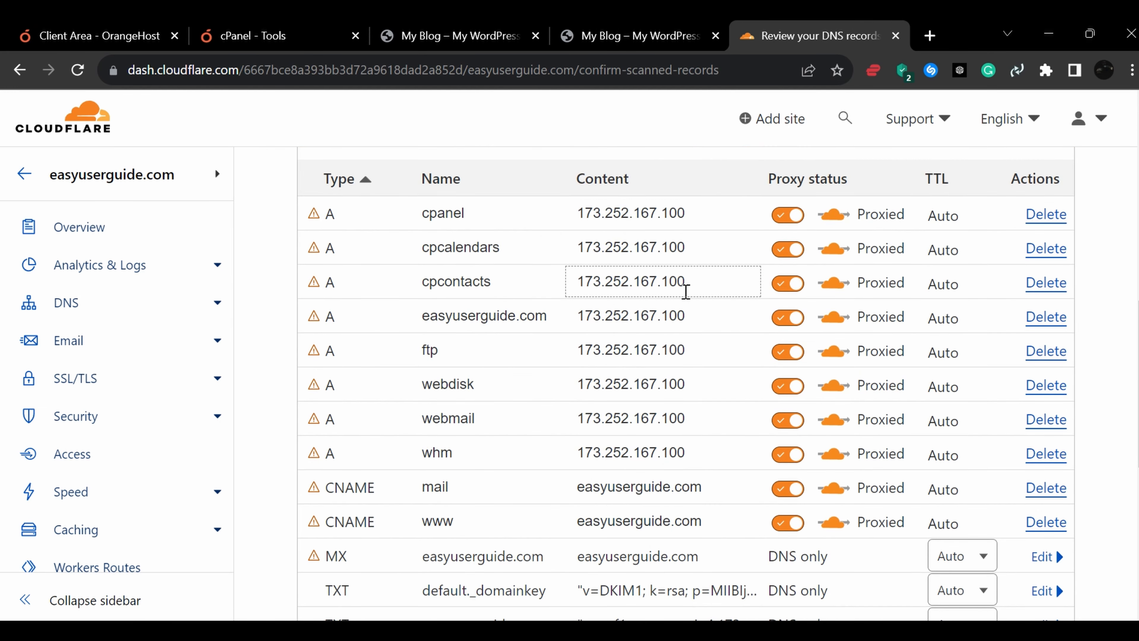
scroll(688, 288, down, 2)
scroll(686, 285, up, 2)
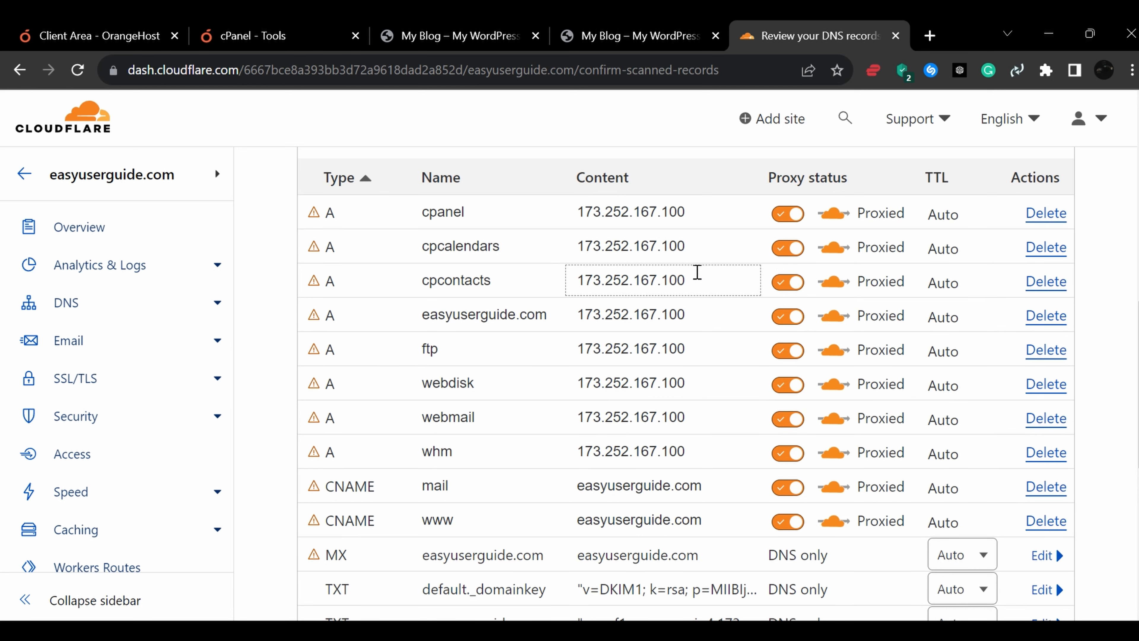
scroll(798, 295, down, 4)
scroll(722, 315, up, 2)
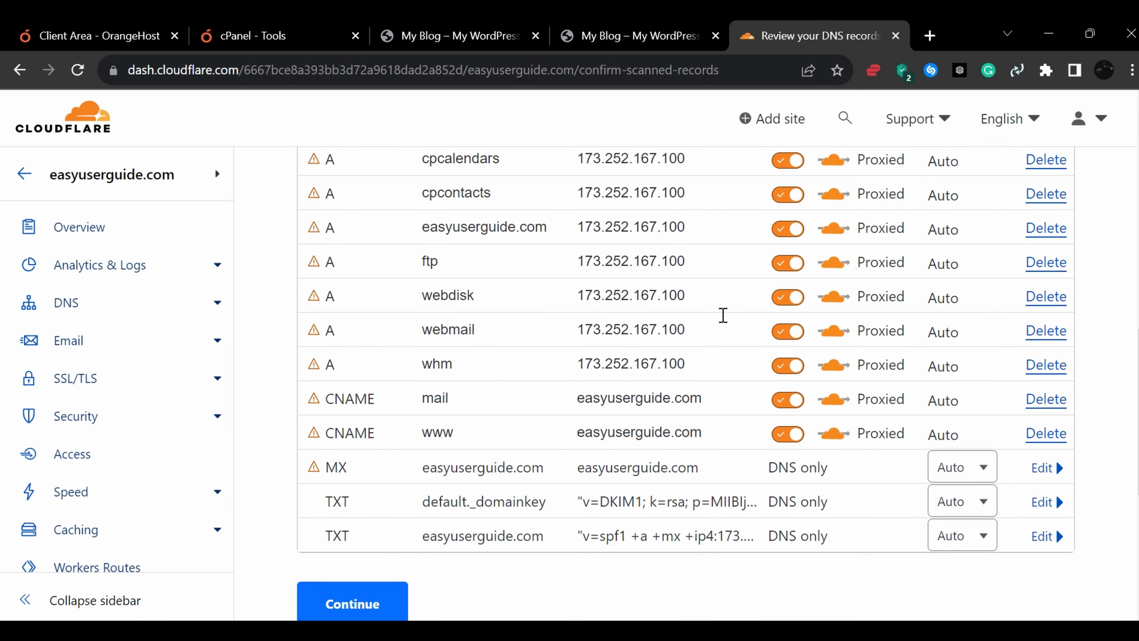
scroll(723, 316, up, 3)
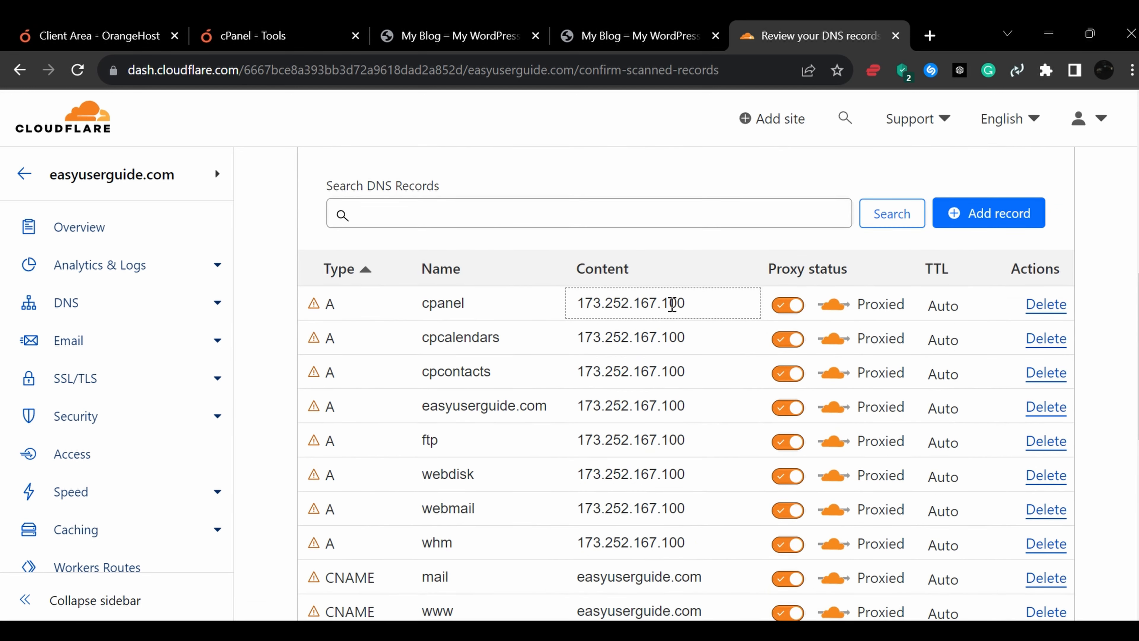
scroll(672, 304, down, 2)
Step: Switch to cPanel, open the easyuserguide.com zone in the Zone Editor and look through its DNS records
click(246, 35)
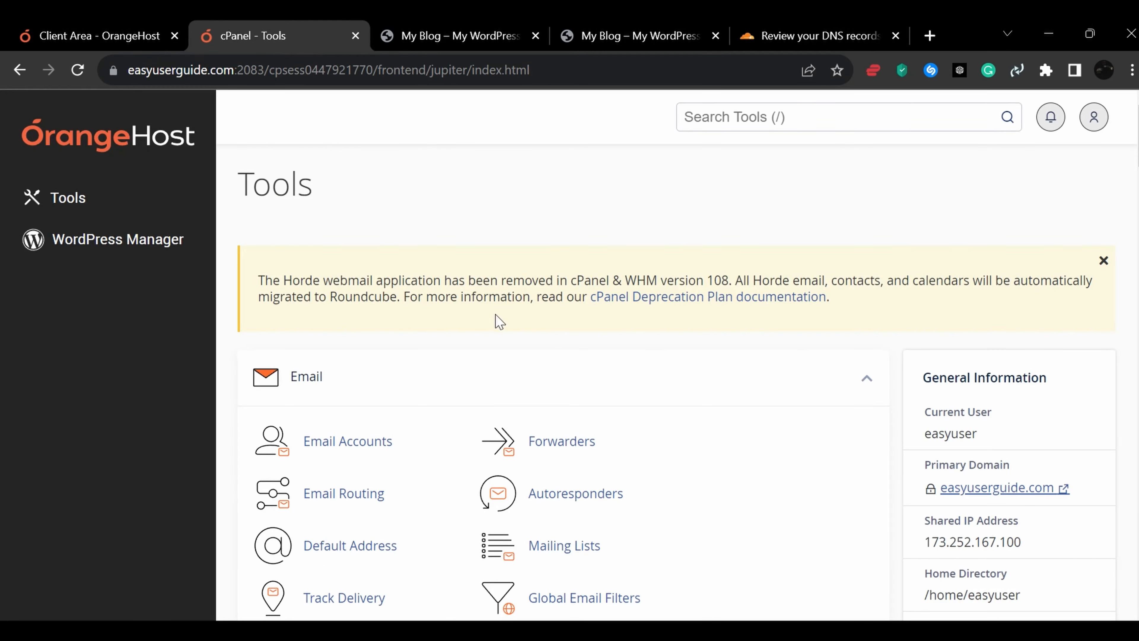
scroll(499, 322, down, 6)
scroll(610, 371, down, 15)
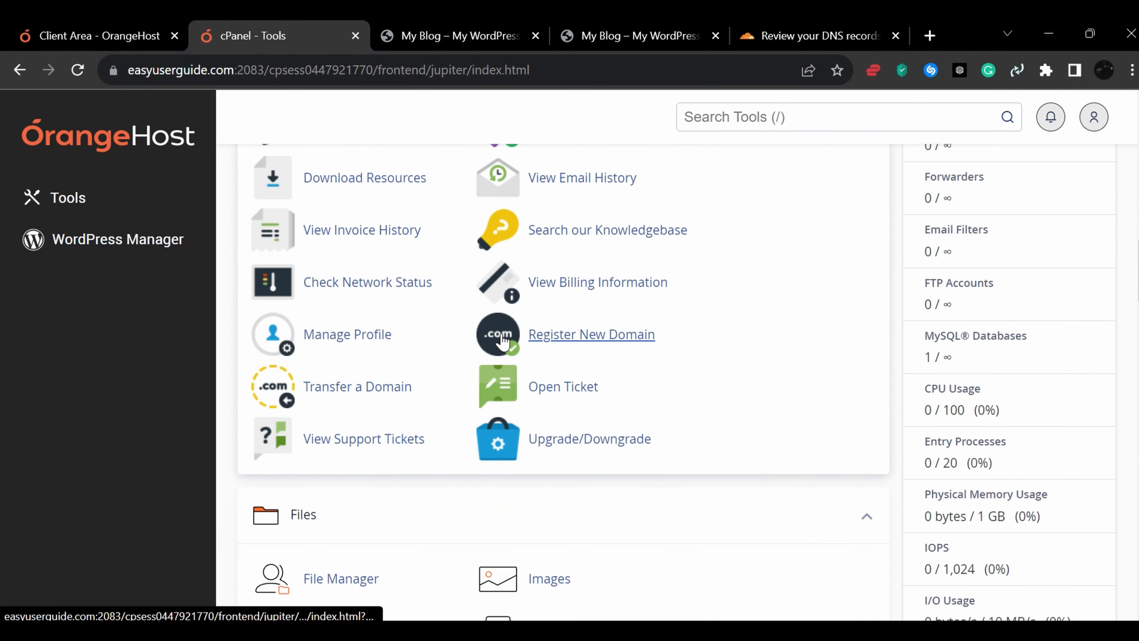
scroll(502, 341, down, 15)
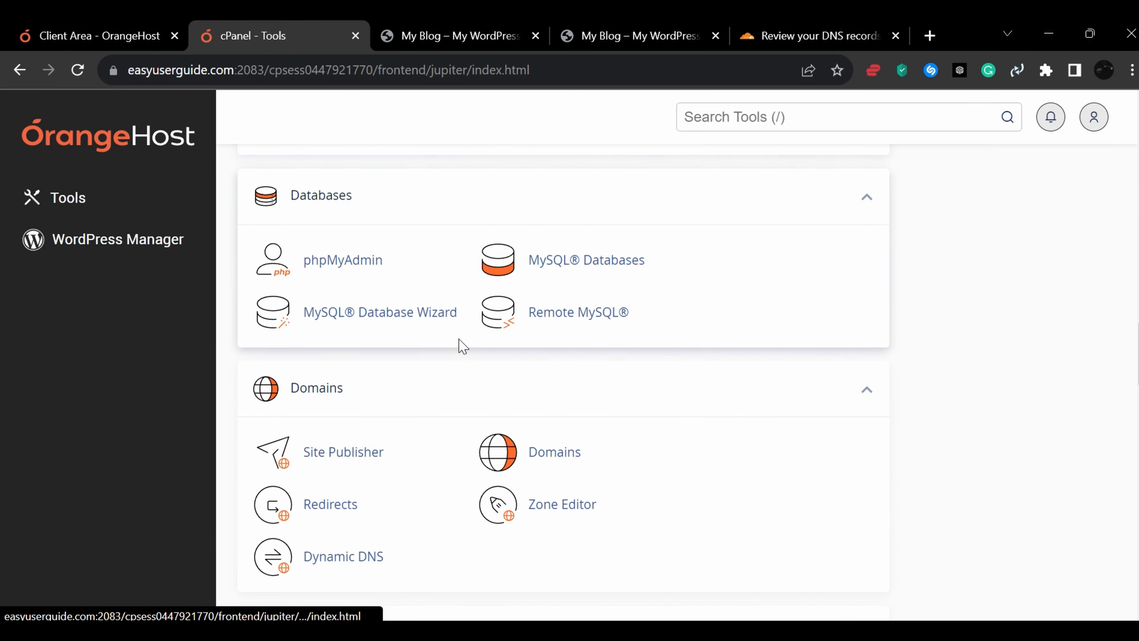
scroll(493, 336, down, 4)
scroll(614, 352, up, 6)
scroll(609, 355, down, 6)
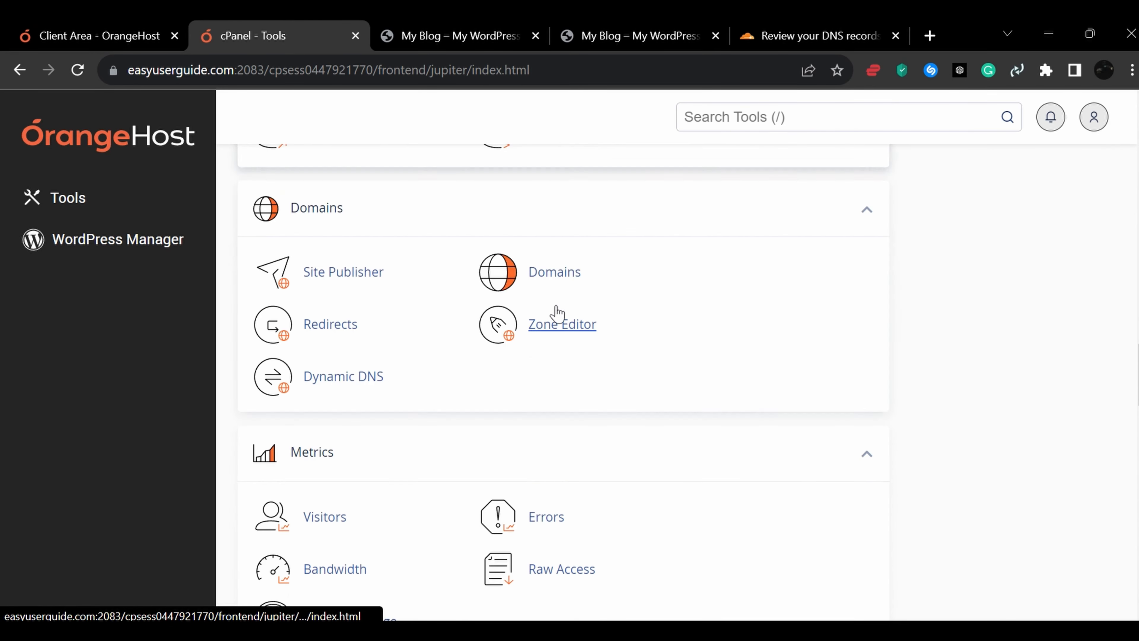
click(556, 314)
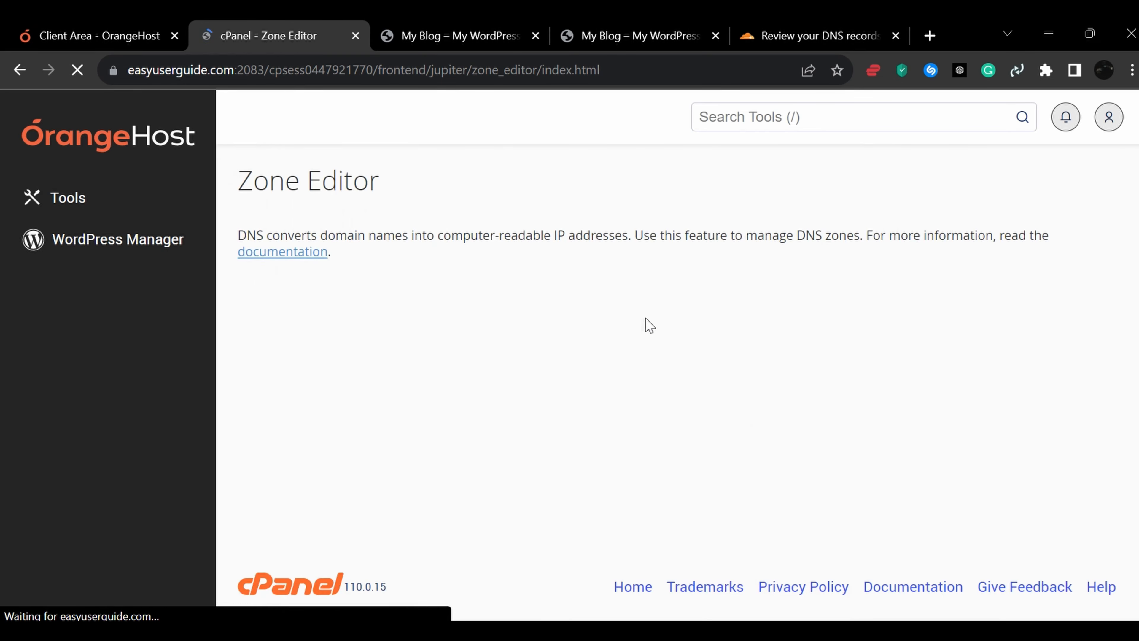
click(863, 477)
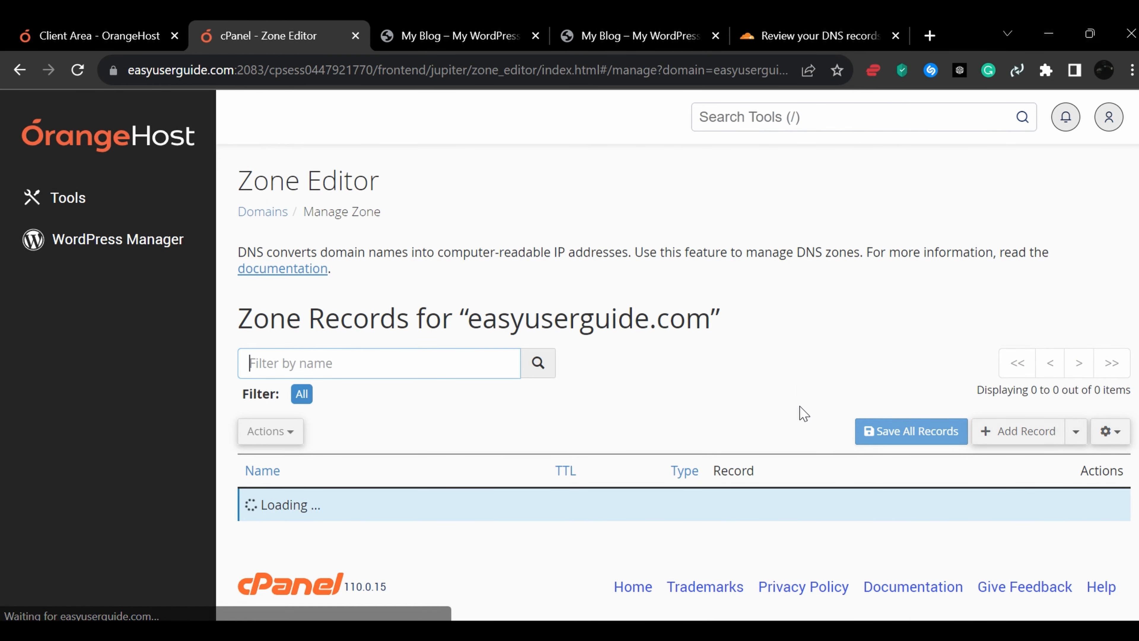
scroll(646, 359, down, 10)
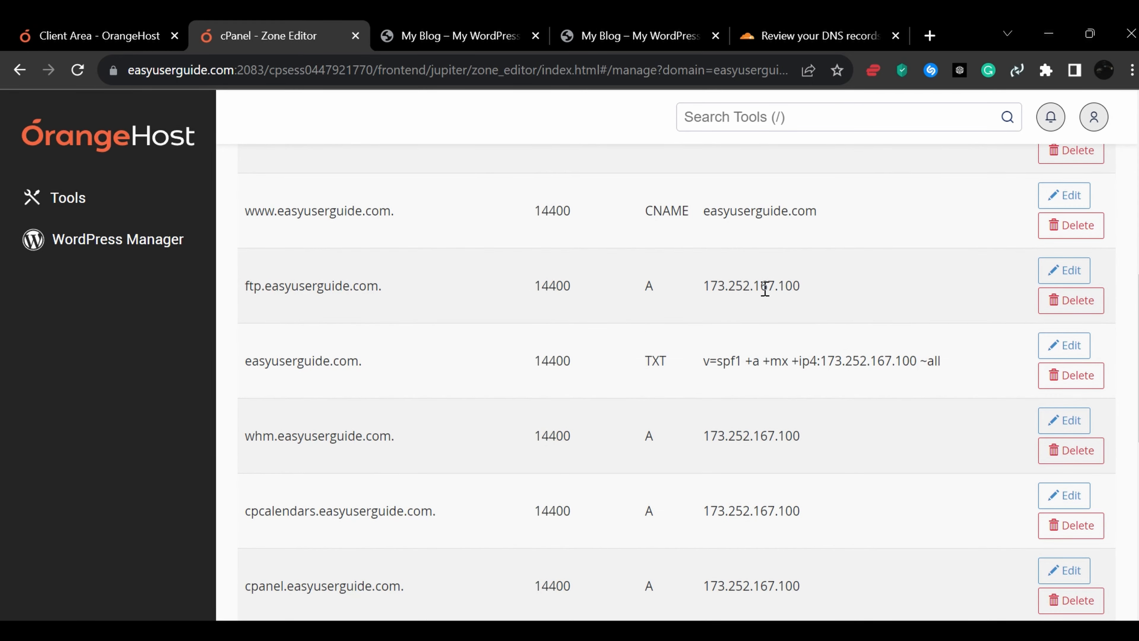
Step: Compare the remaining records in the cPanel zone with the records Cloudflare scanned for easyuserguide.com
scroll(718, 287, up, 5)
scroll(806, 339, down, 5)
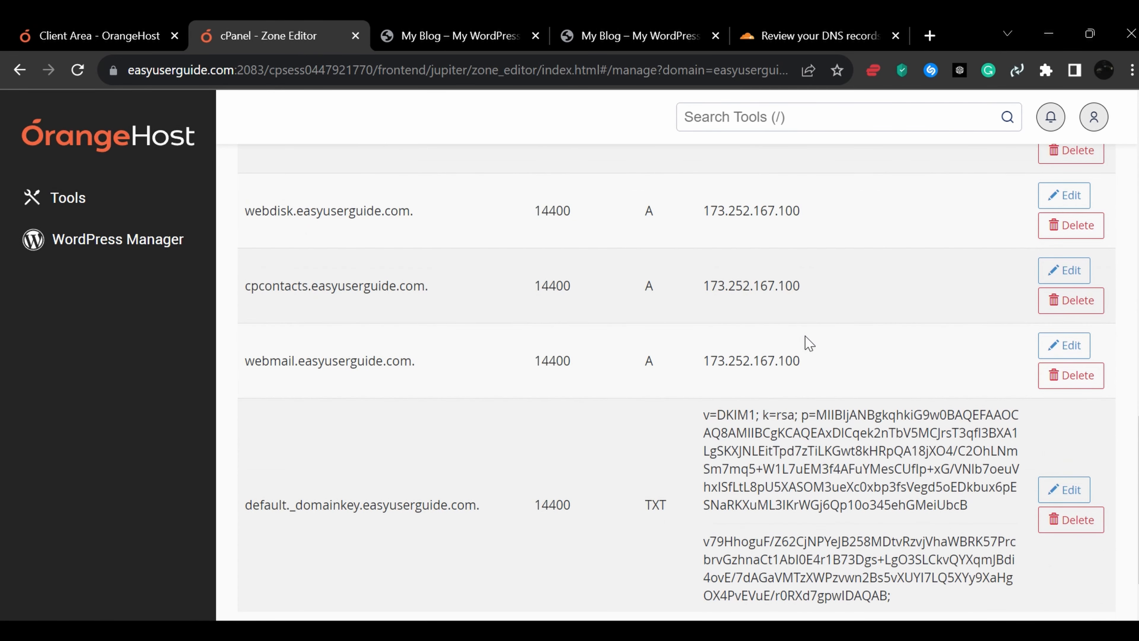
scroll(808, 343, down, 3)
scroll(809, 343, up, 10)
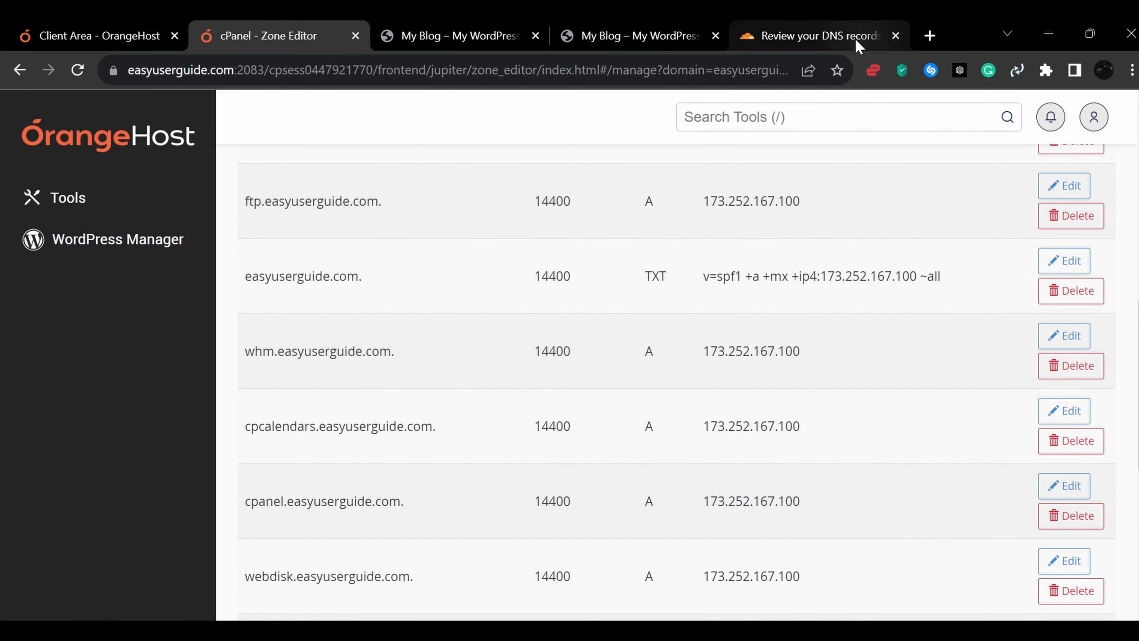
click(816, 35)
scroll(673, 282, down, 5)
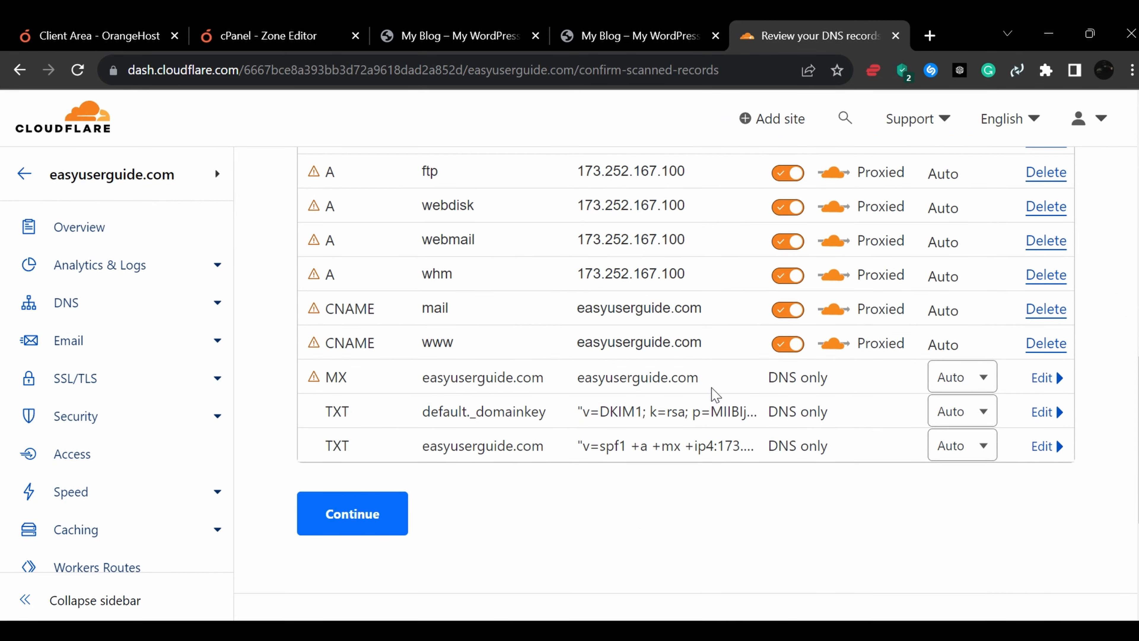
scroll(594, 375, up, 10)
scroll(594, 375, up, 3)
scroll(569, 365, down, 10)
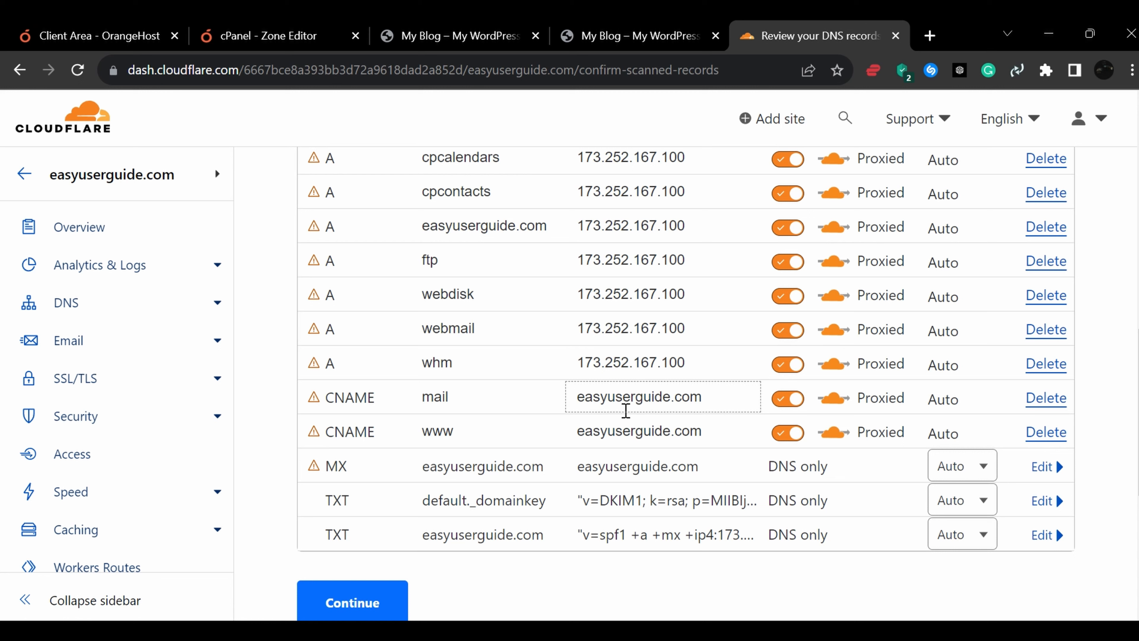
Step: Accept the scanned DNS records and continue to the nameserver change instructions, down to the assigned Cloudflare nameservers
scroll(400, 449, down, 8)
scroll(400, 426, up, 4)
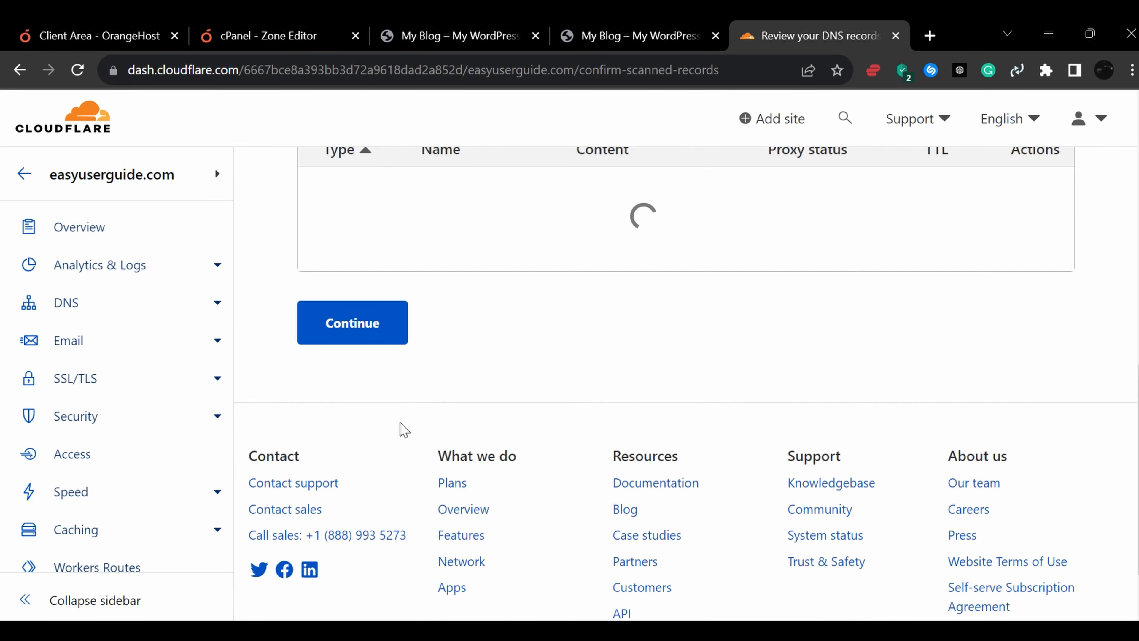
scroll(511, 422, down, 3)
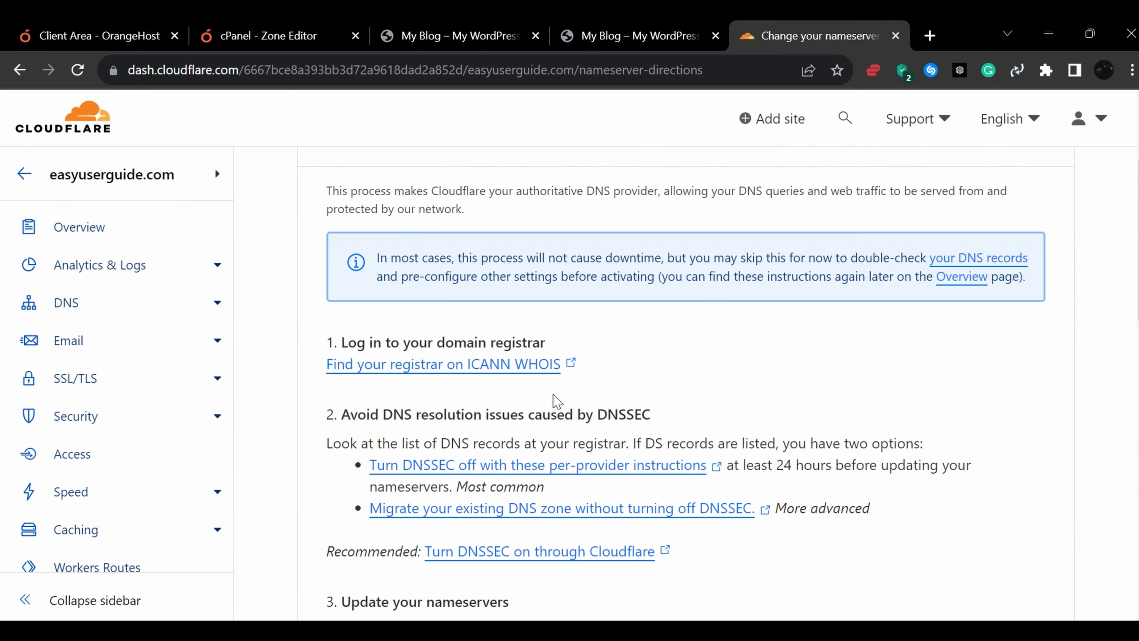
scroll(559, 407, up, 3)
scroll(601, 389, down, 10)
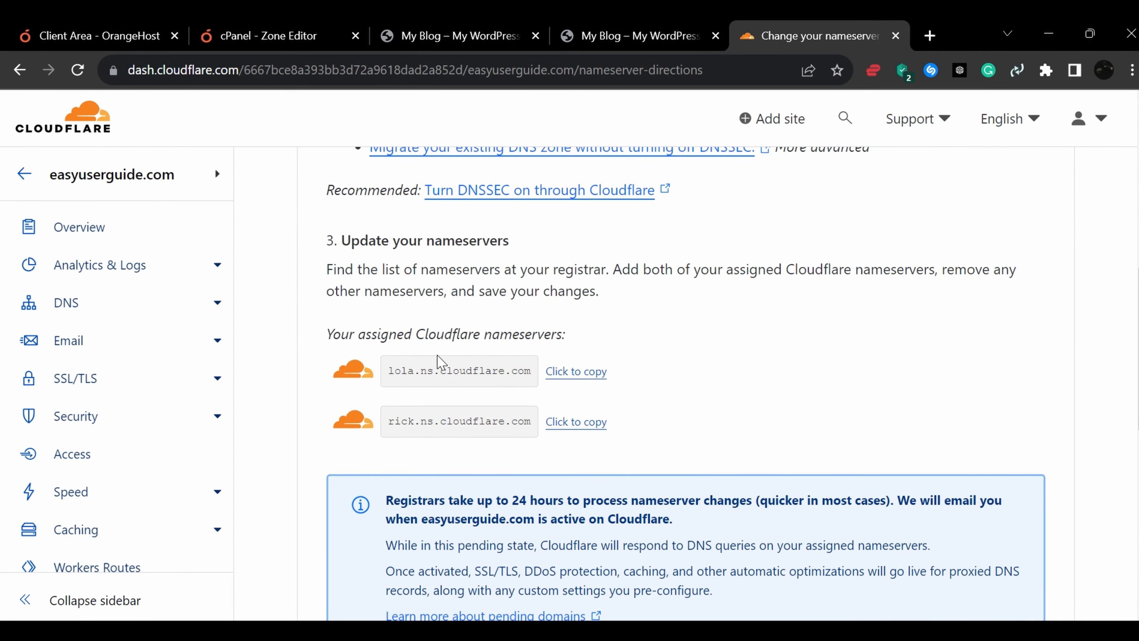
Step: Copy the first assigned Cloudflare nameserver, lola.ns.cloudflare.com
double_click(423, 372)
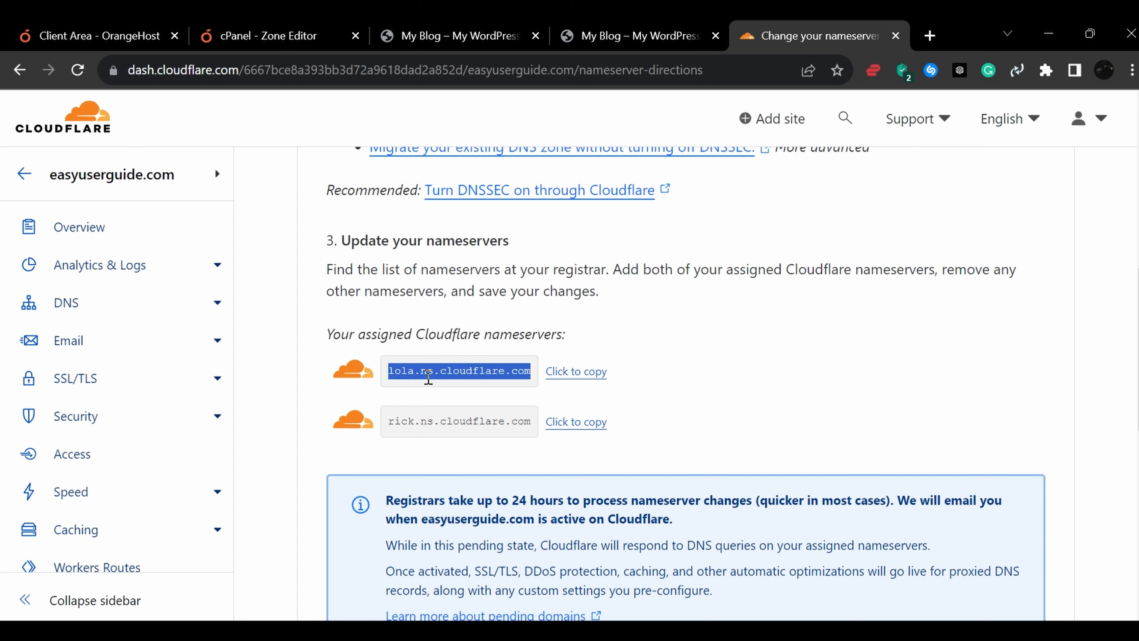
click(429, 355)
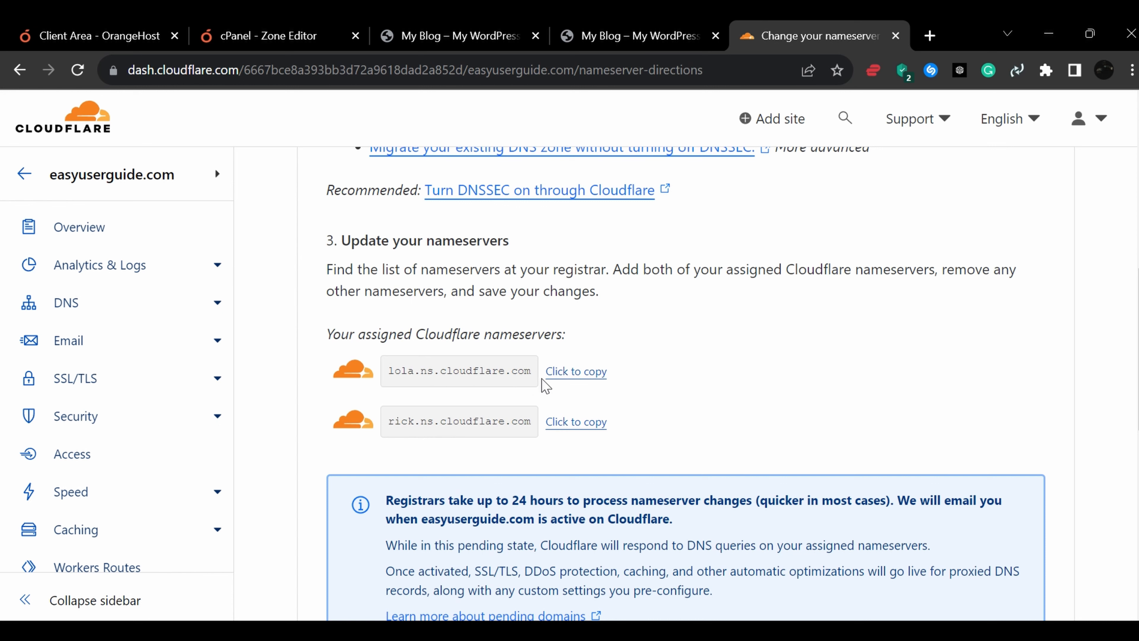
scroll(487, 369, down, 2)
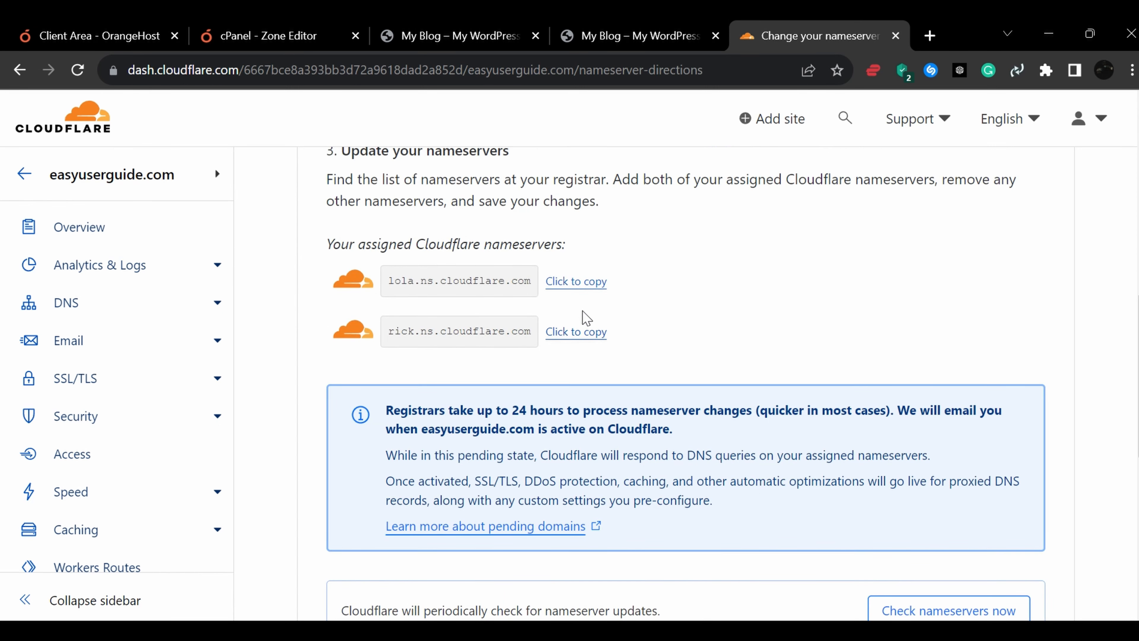
click(578, 281)
Step: Switch to the OrangeHost client area and open the nameserver settings of the easyuserguide.com domain
click(72, 43)
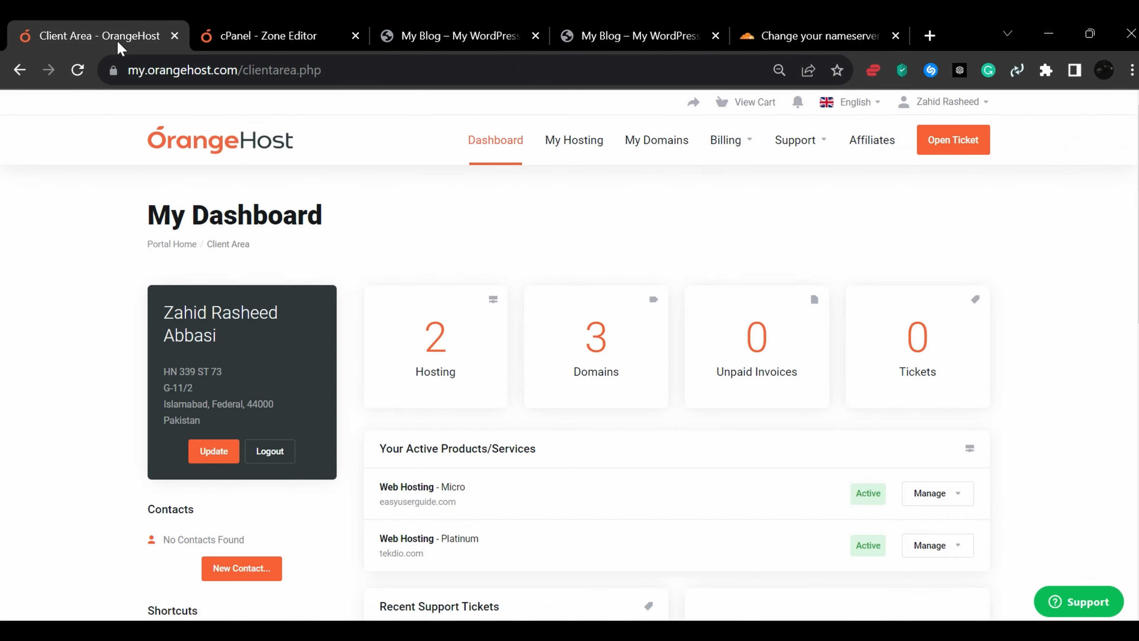
click(610, 355)
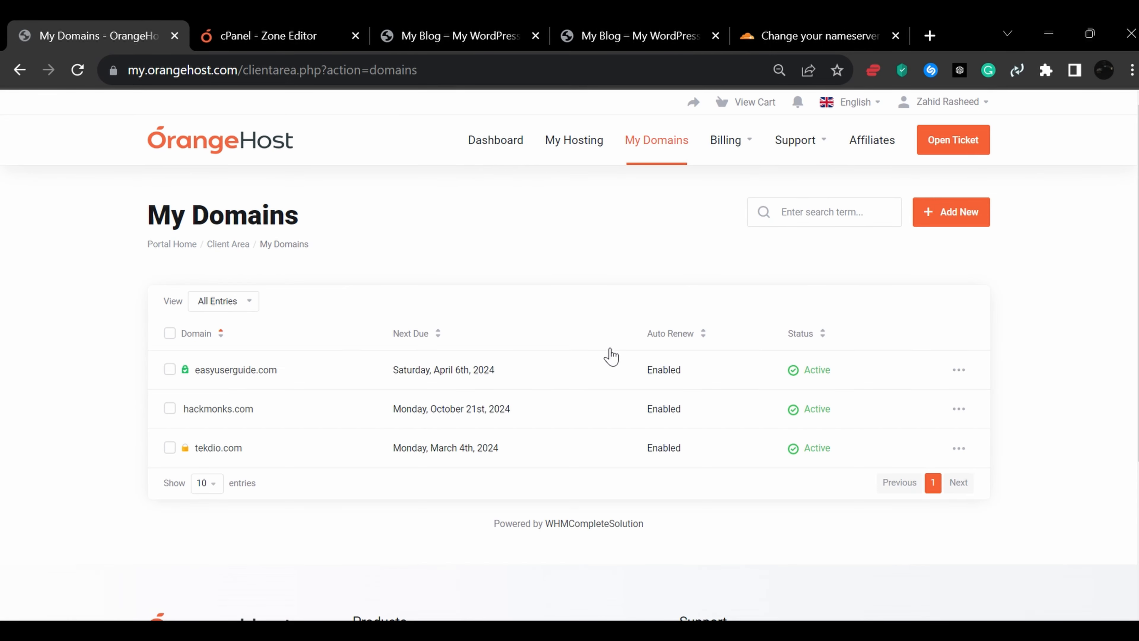
click(964, 380)
click(927, 438)
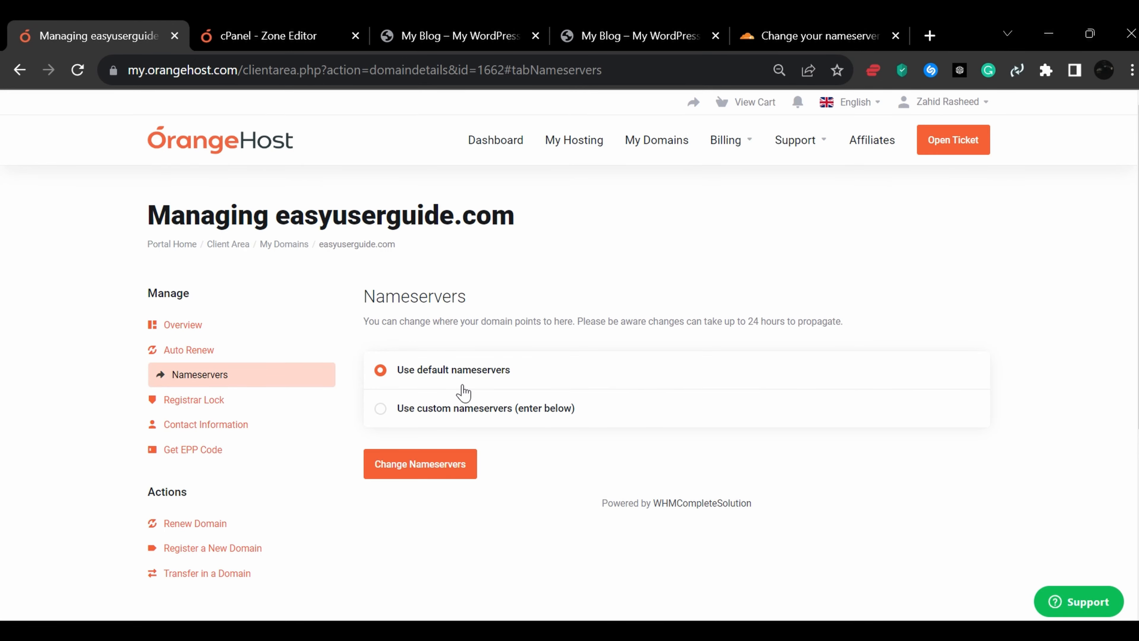
Step: Choose custom nameservers for the domain and replace Nameserver 1 with lola.ns.cloudflare.com
click(466, 420)
scroll(520, 377, down, 4)
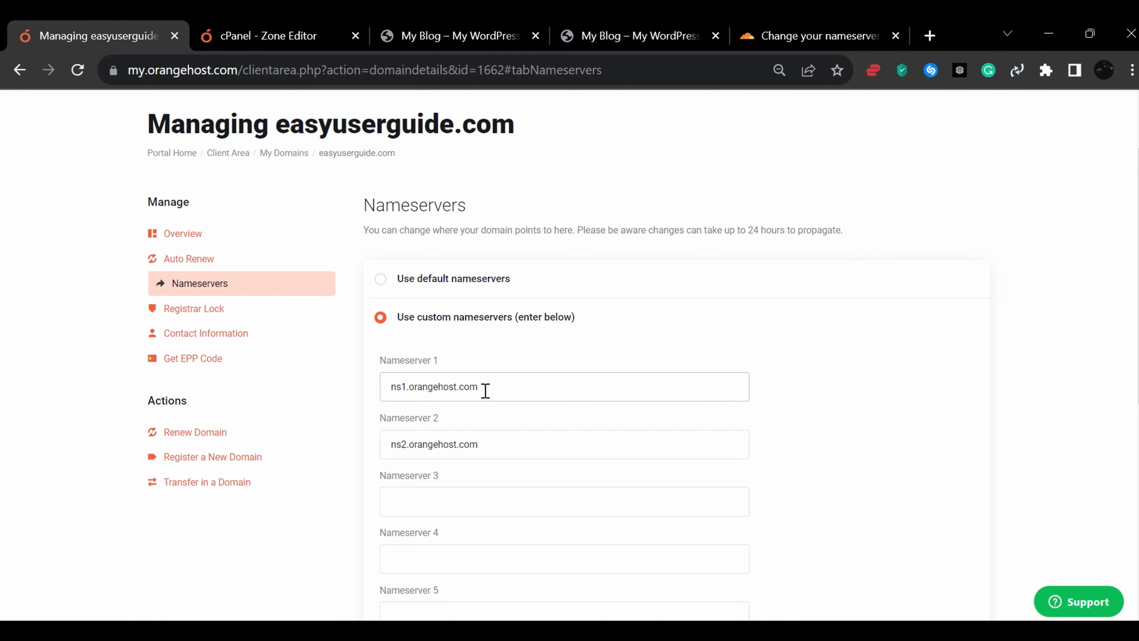
triple_click(497, 298)
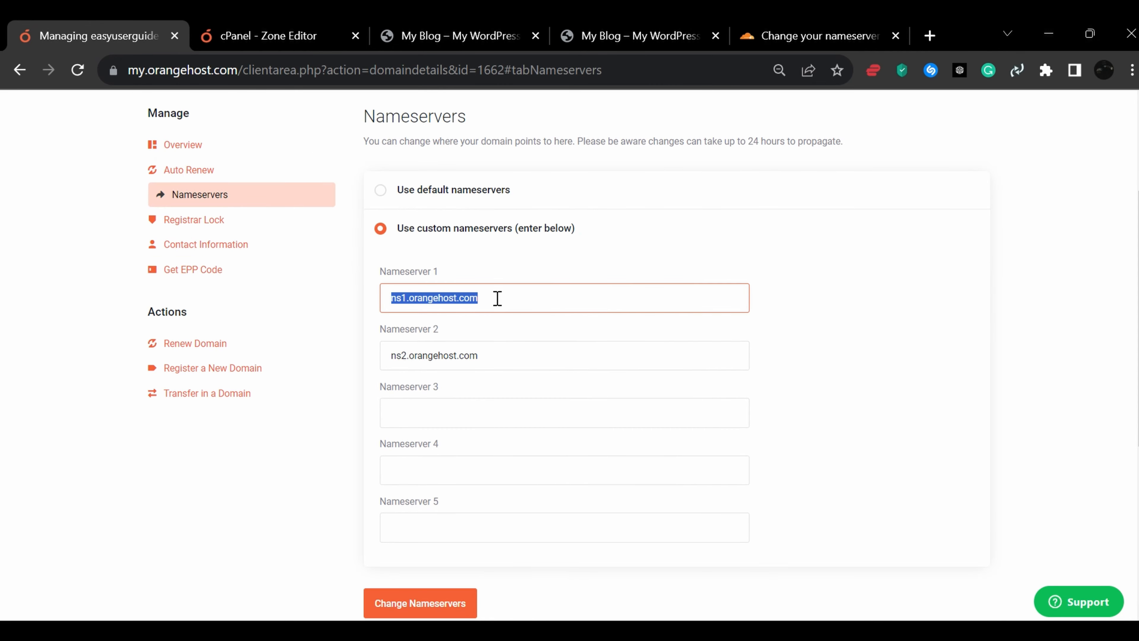
right_click(495, 299)
click(554, 387)
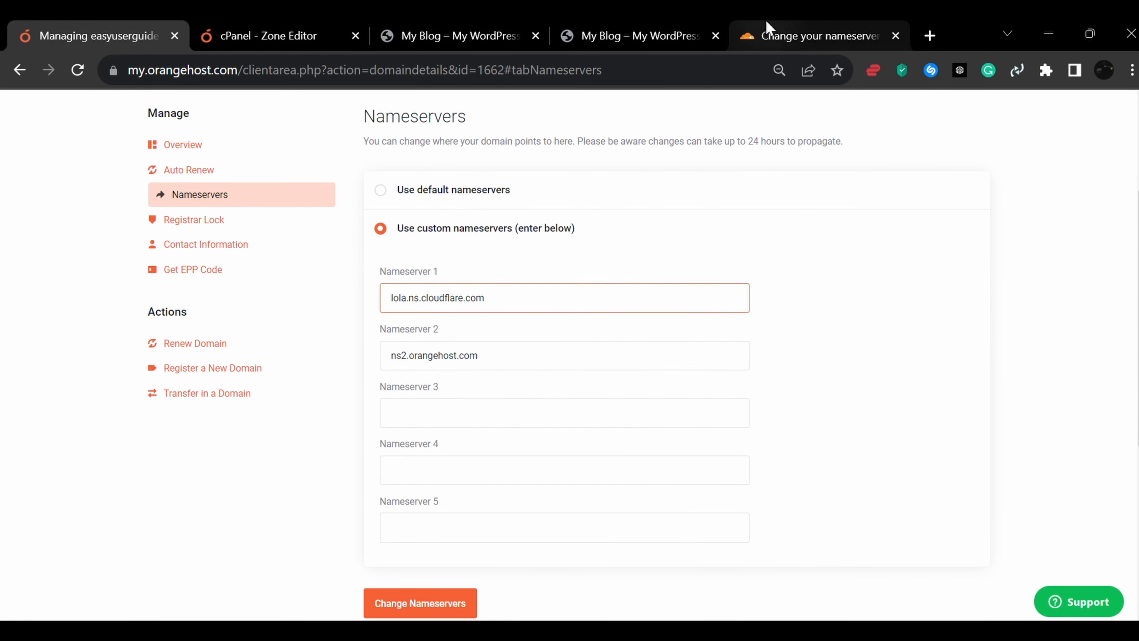
Step: Copy rick.ns.cloudflare.com from the Cloudflare instructions and replace Nameserver 2 in OrangeHost with it
click(795, 36)
click(585, 332)
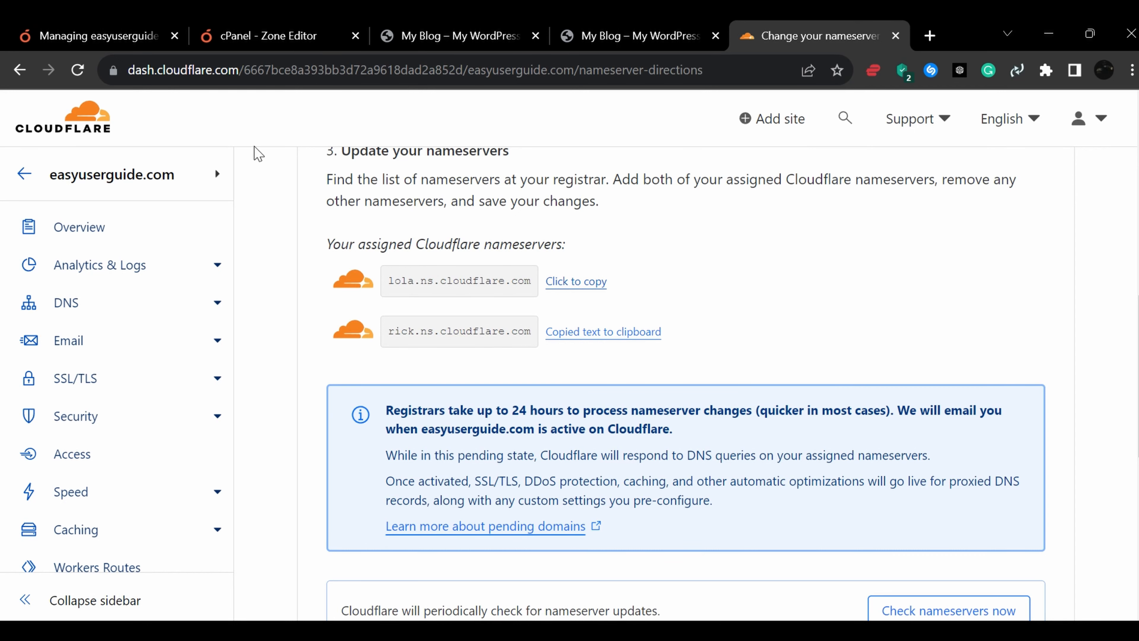
click(127, 35)
triple_click(464, 352)
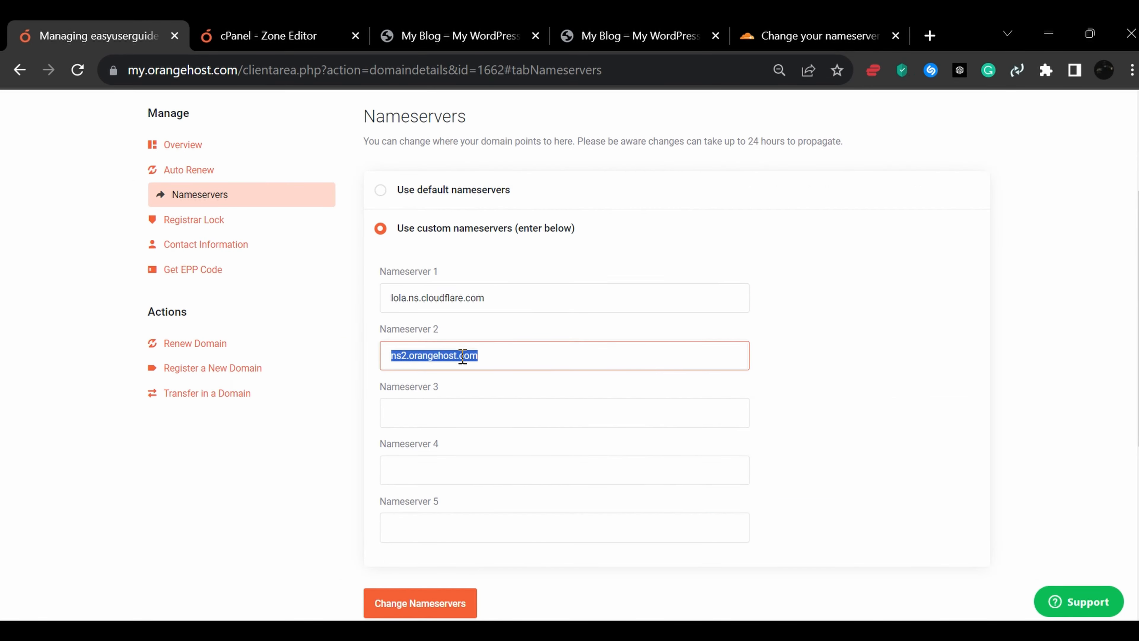
right_click(489, 352)
click(556, 154)
Step: Save the changed nameservers for easyuserguide.com at OrangeHost
scroll(546, 408, down, 2)
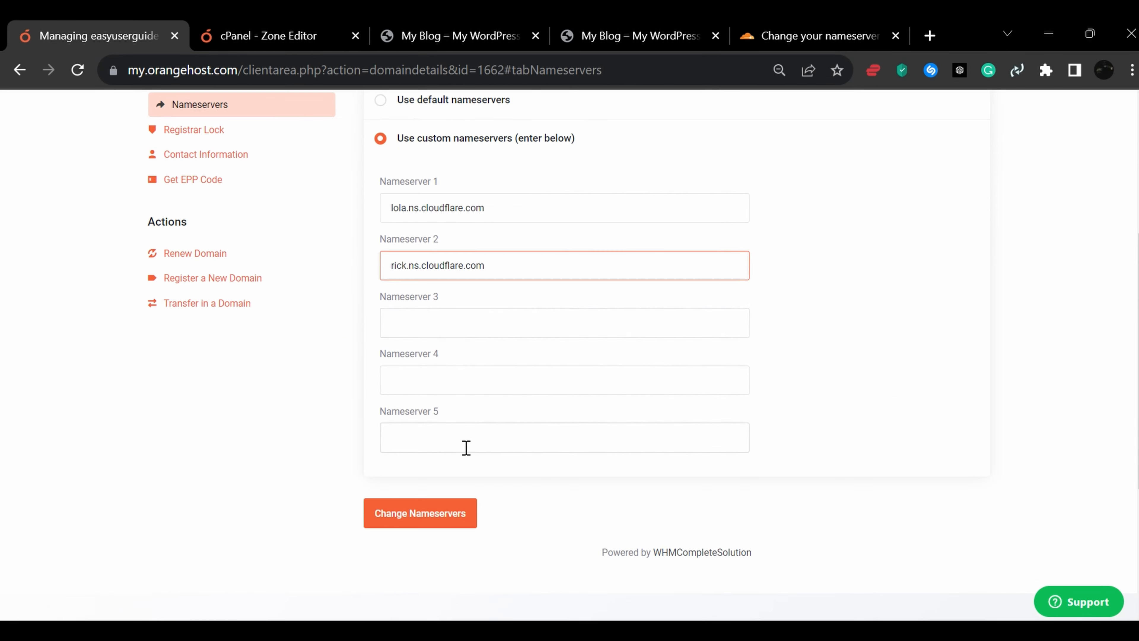
click(432, 515)
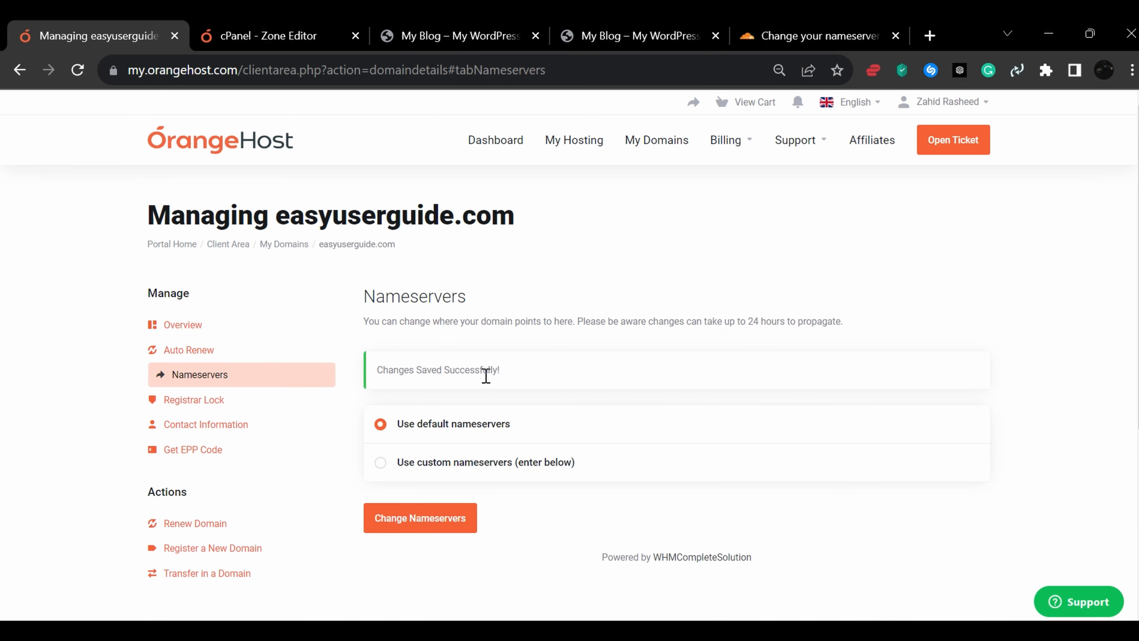
triple_click(468, 366)
Step: Switch back to Cloudflare and continue past the nameserver instructions to the Quick Start Guide
click(809, 36)
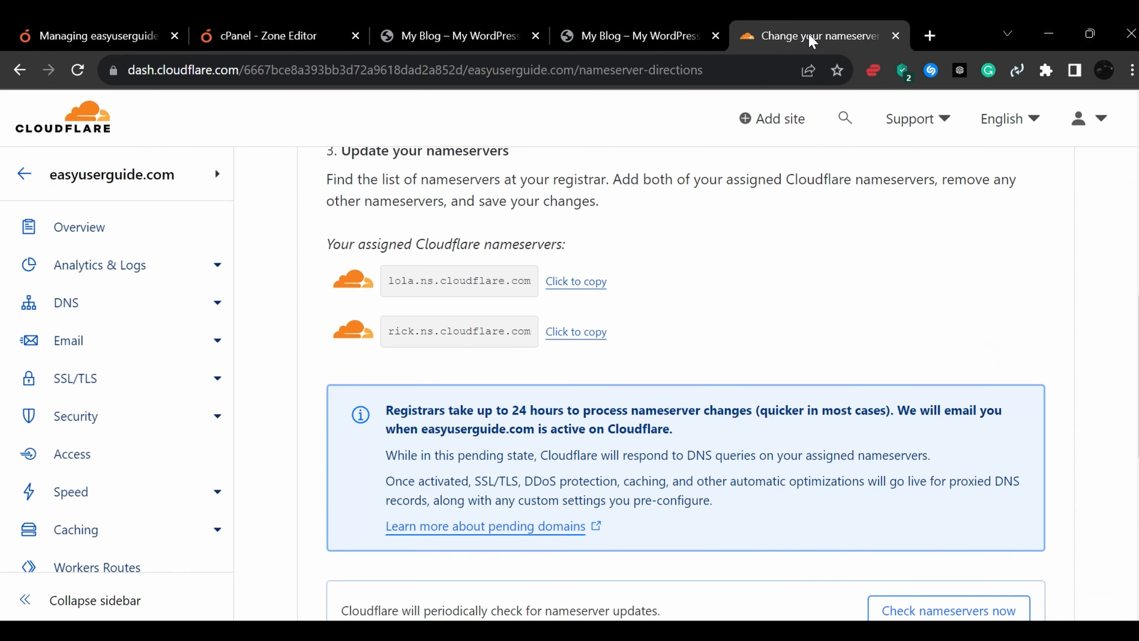
scroll(631, 352, down, 5)
click(382, 379)
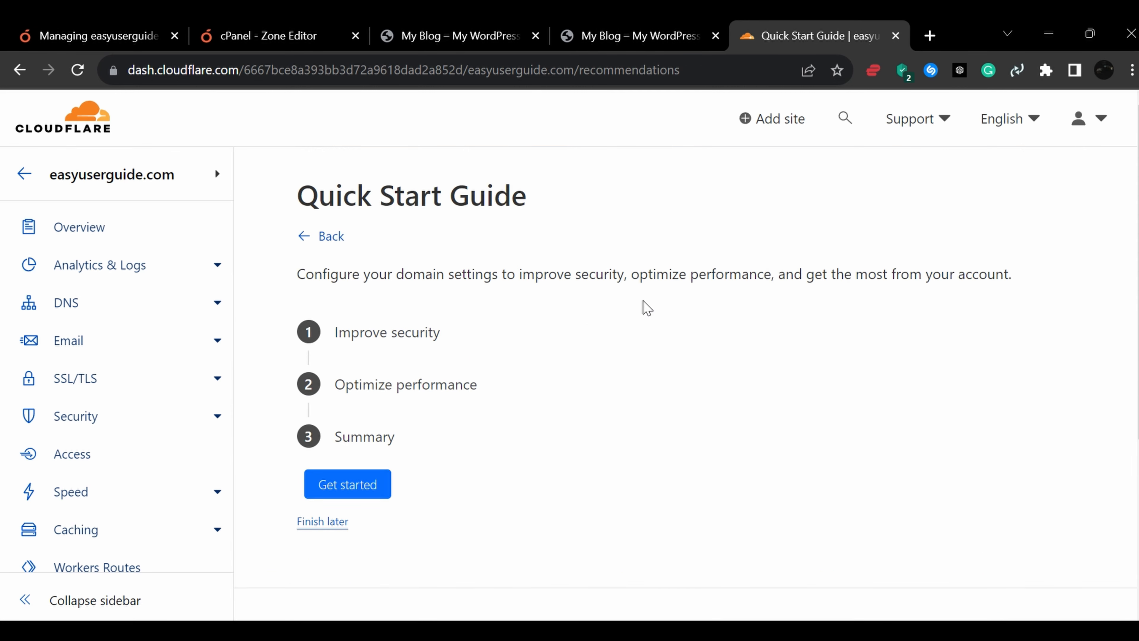
Step: Start the Quick Start Guide, check its Automatic HTTPS Rewrites setting, and postpone the rest of the guide to reach the site overview
scroll(323, 414, down, 2)
click(358, 397)
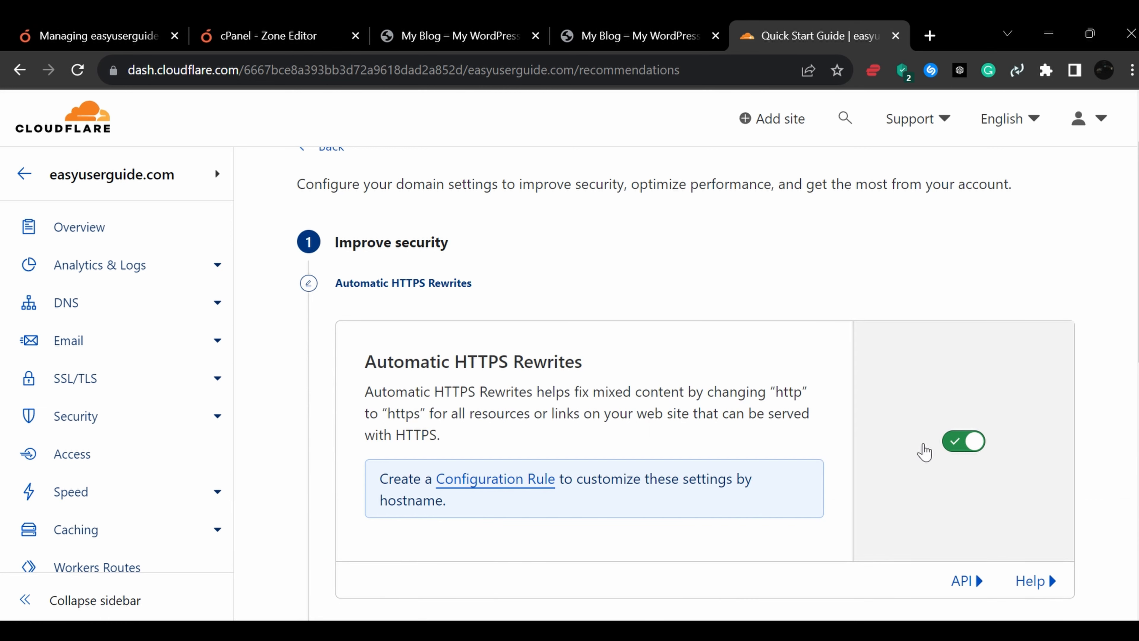
scroll(745, 359, down, 6)
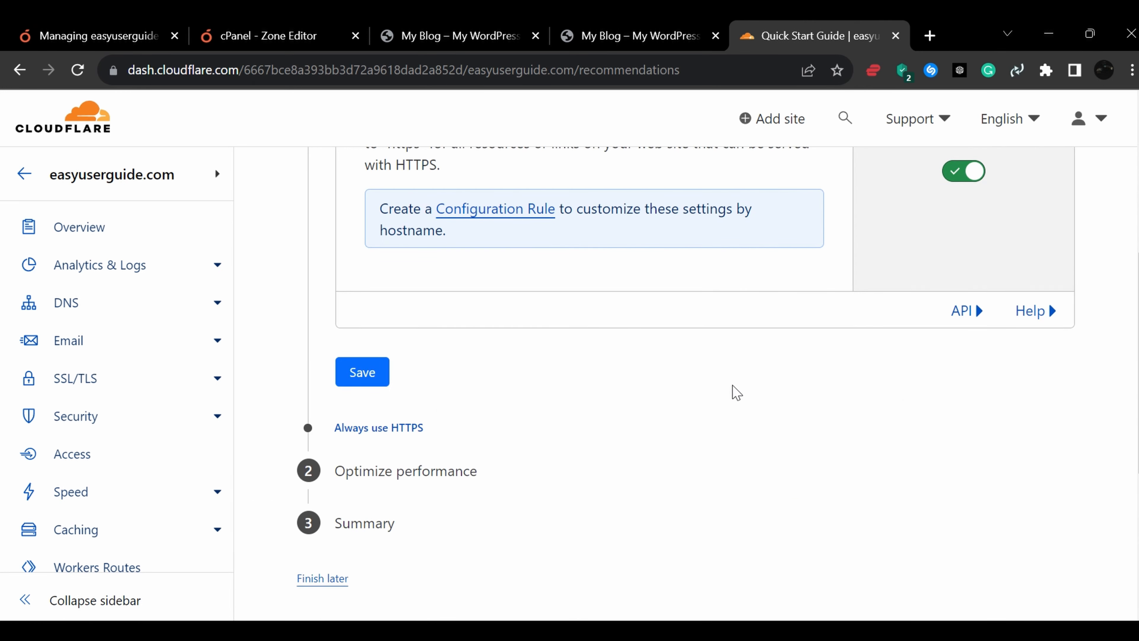
scroll(490, 317, down, 7)
scroll(363, 364, up, 4)
click(325, 432)
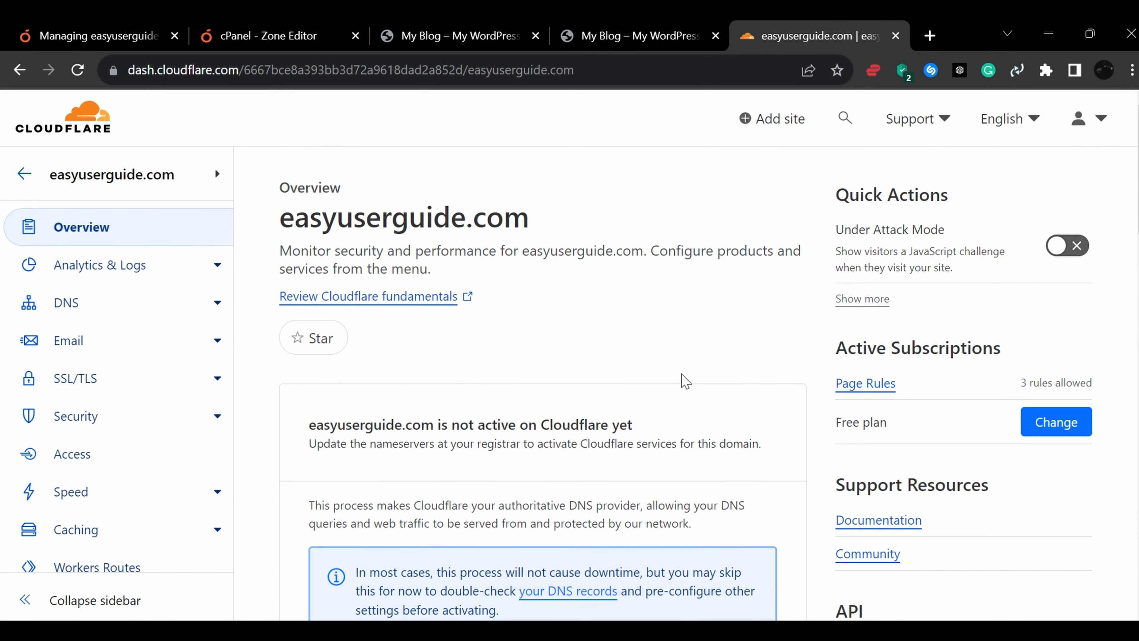
Step: Review the activation instructions on the easyuserguide.com overview, including the assigned nameservers and the note on nameserver processing time
scroll(684, 377, down, 5)
scroll(689, 378, down, 4)
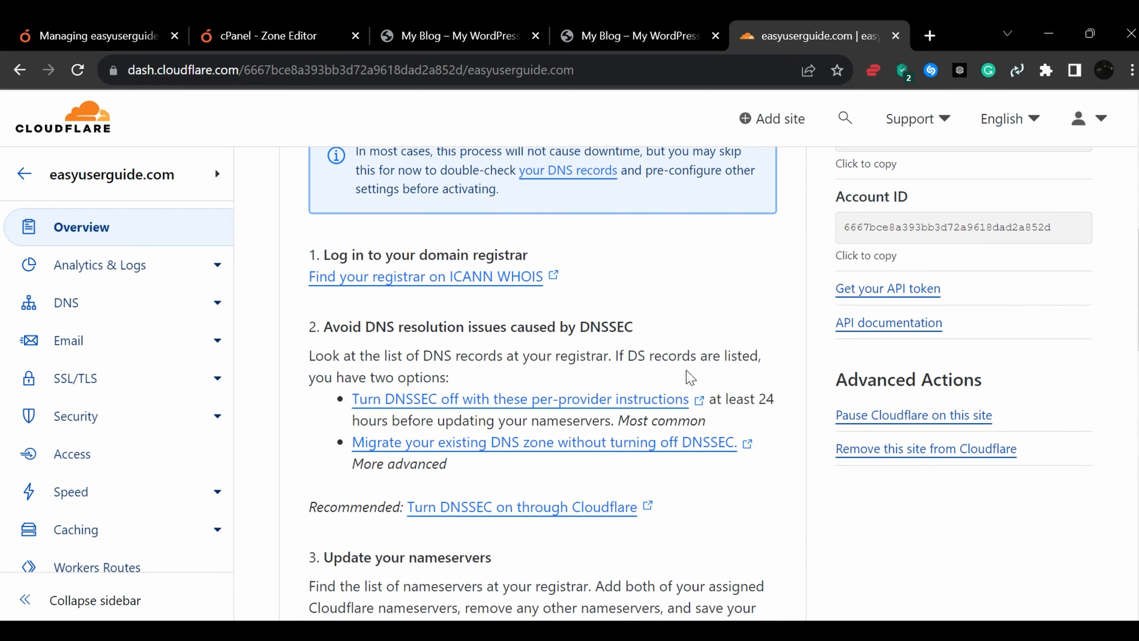
scroll(690, 378, down, 6)
scroll(689, 378, down, 4)
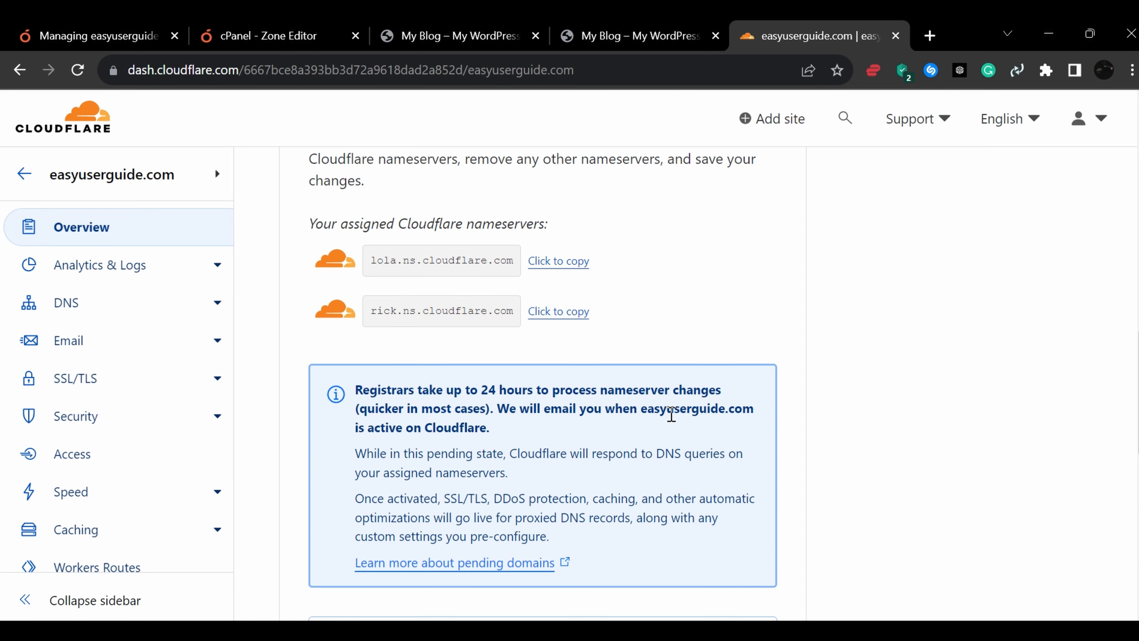
scroll(534, 401, up, 6)
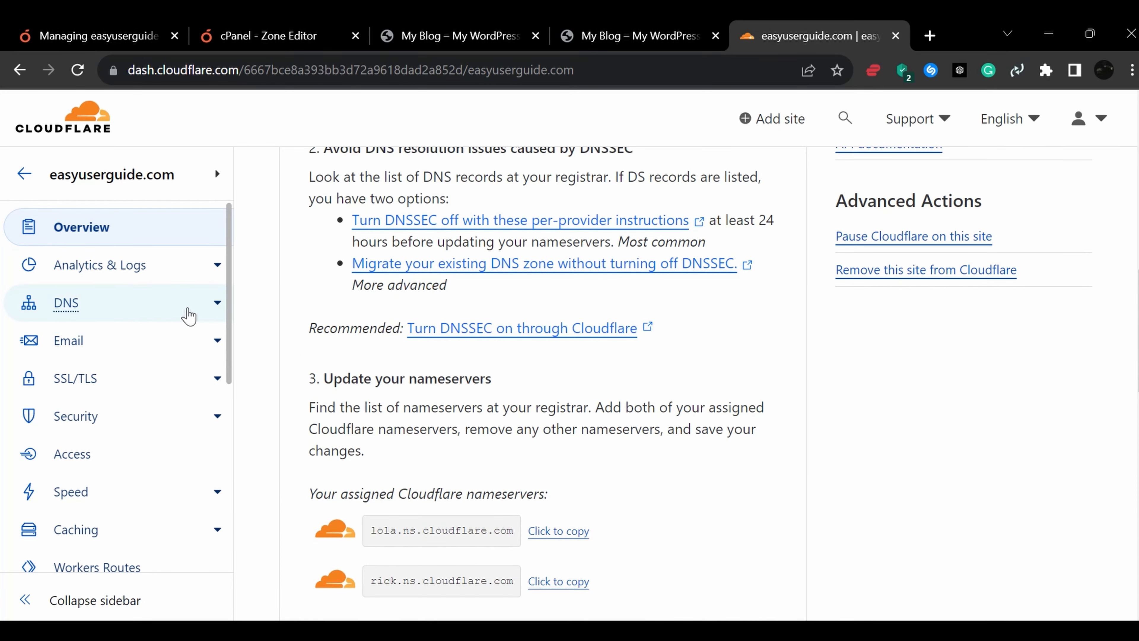
Step: Open the DNS records of easyuserguide.com in Cloudflare and look through the record list
click(219, 304)
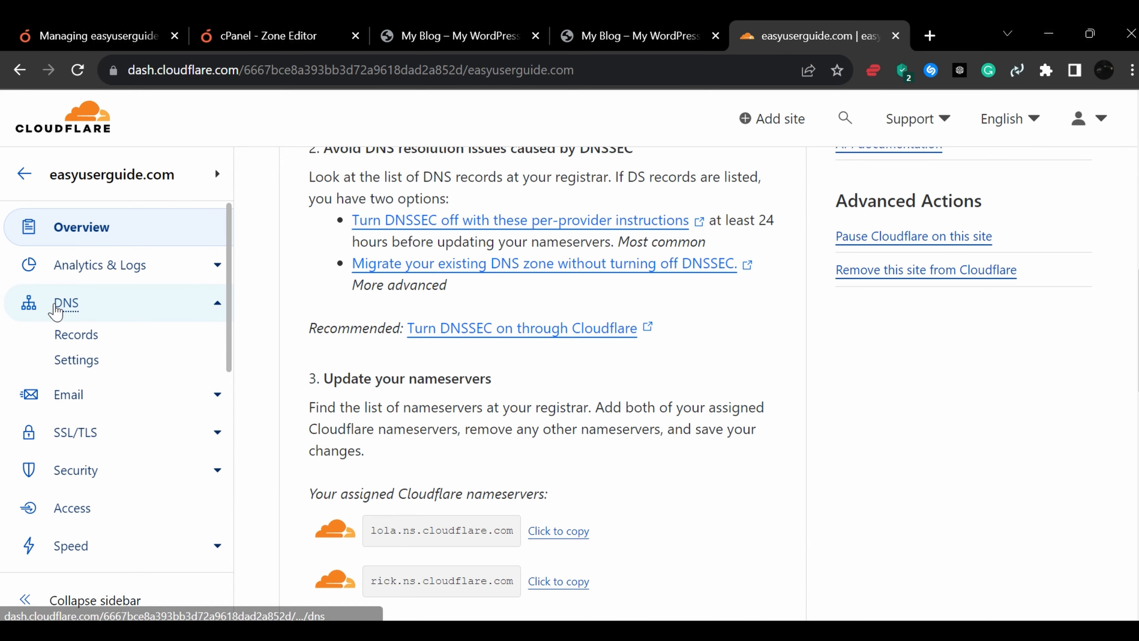
click(58, 308)
scroll(623, 407, down, 10)
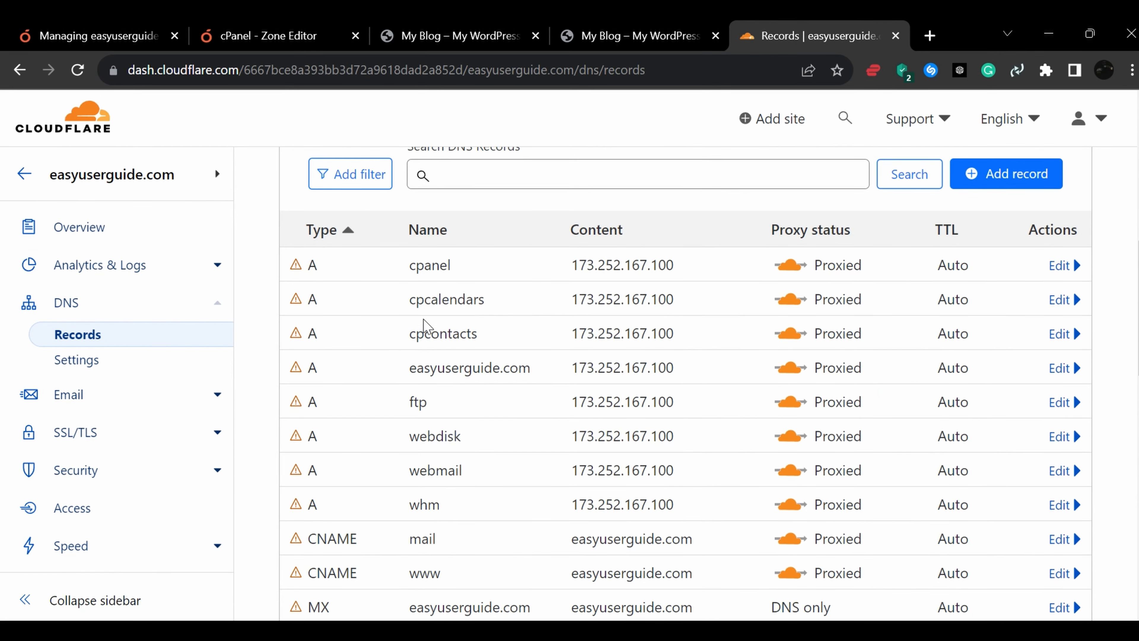
scroll(427, 325, down, 2)
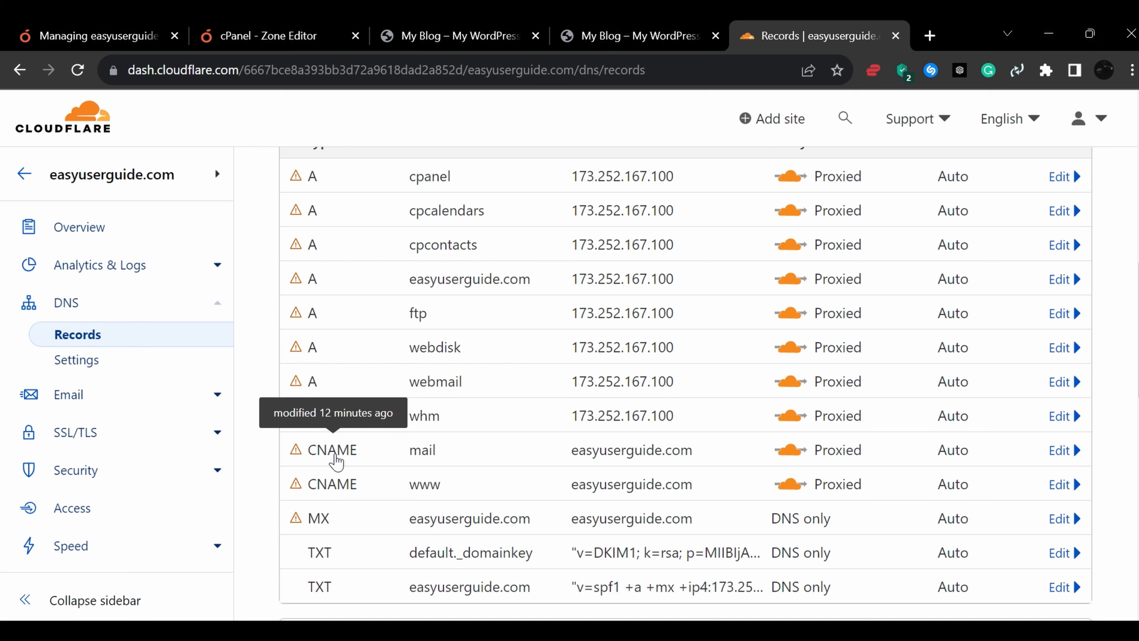
Step: Open the mail CNAME record for editing and change its type to A
double_click(410, 454)
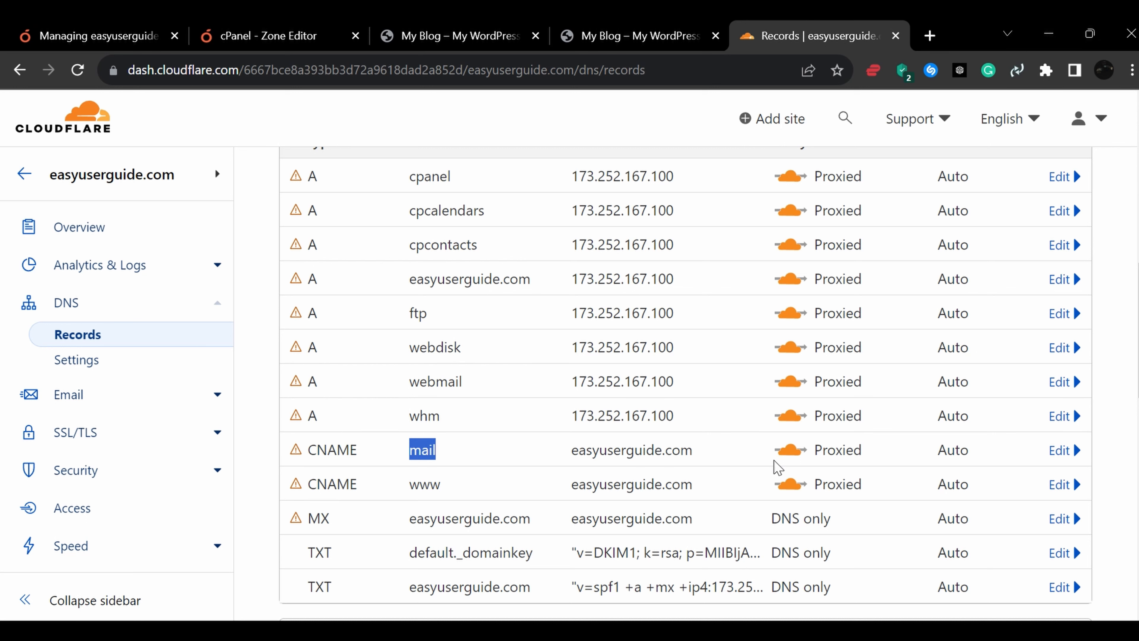
click(1072, 454)
scroll(887, 449, down, 4)
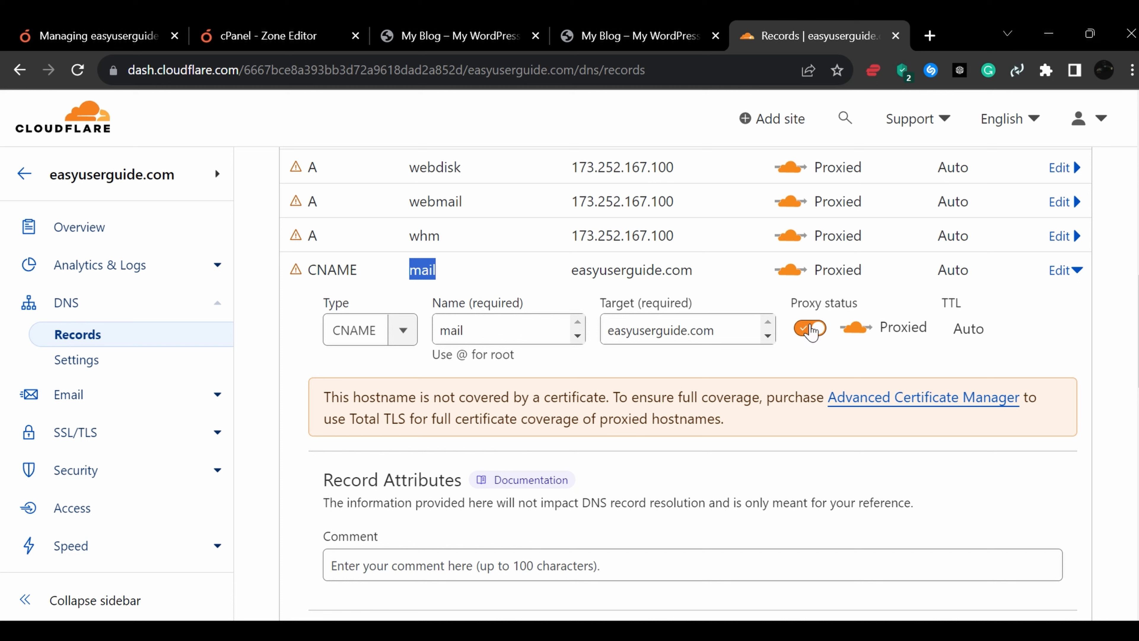
click(807, 331)
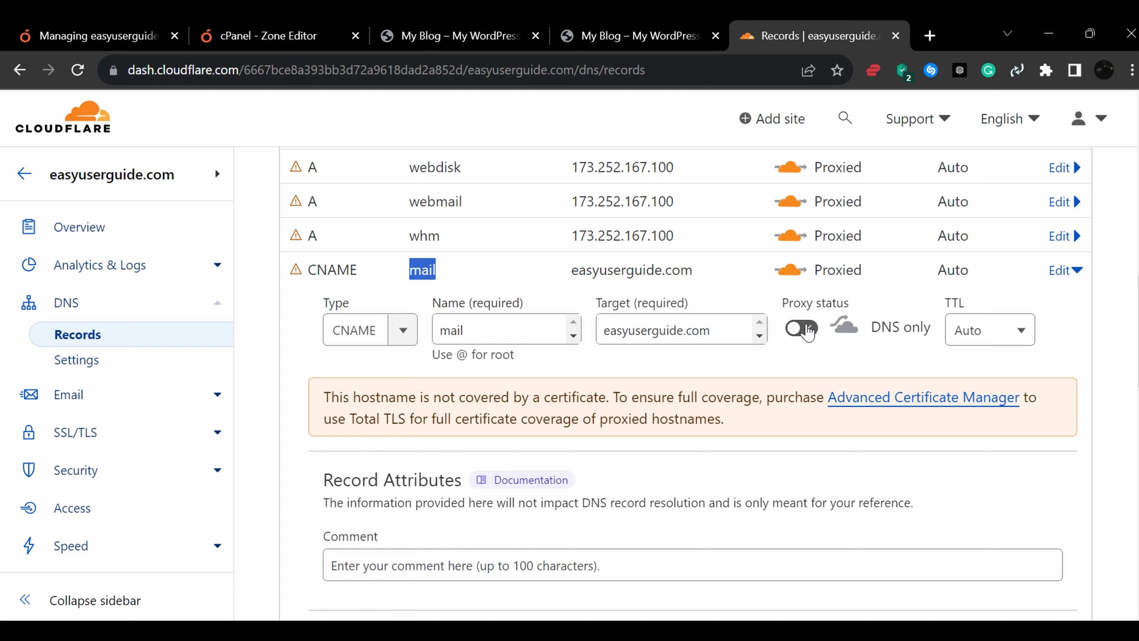
click(397, 334)
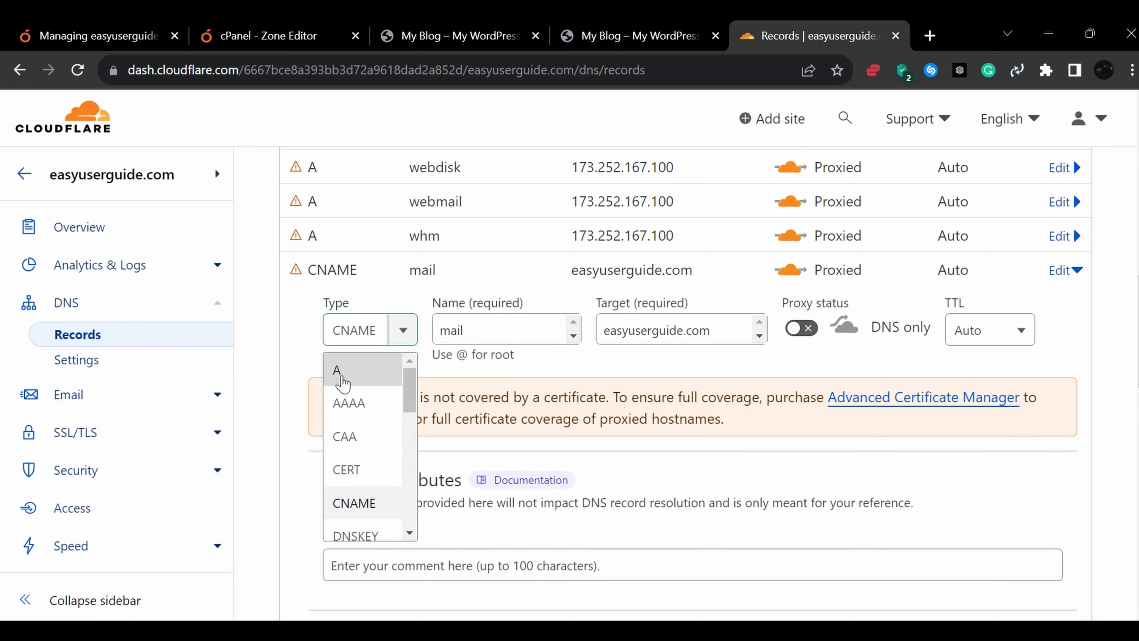
click(337, 368)
Step: Copy the IP address 173.252.167.100 from the whm record into the mail record's IPv4 address
click(502, 331)
double_click(628, 240)
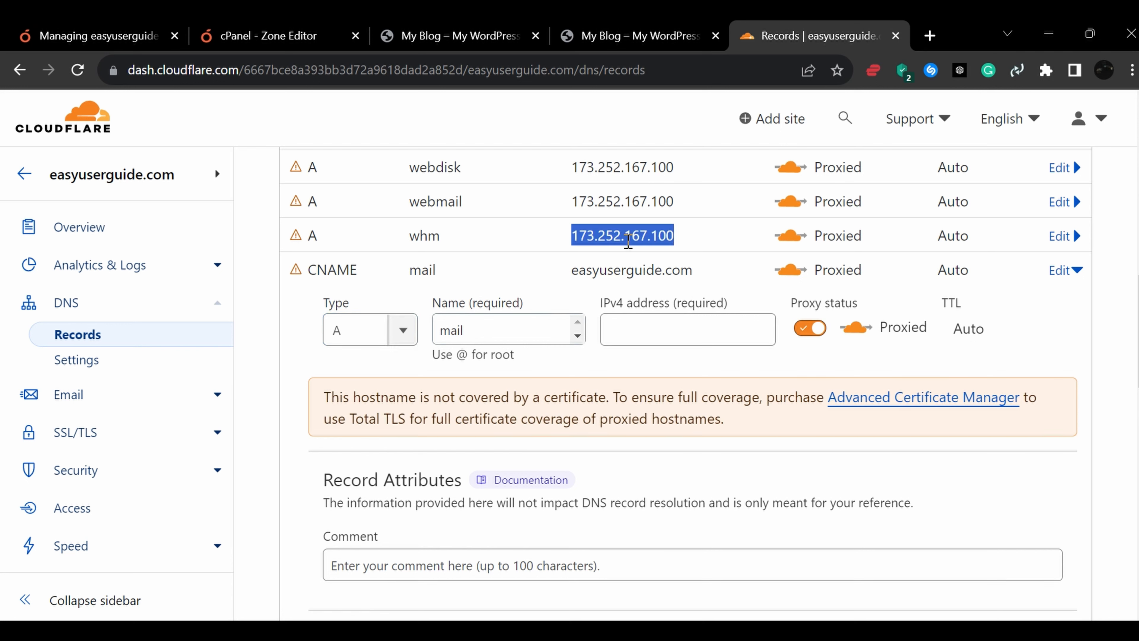
right_click(628, 240)
click(645, 253)
click(668, 332)
right_click(667, 332)
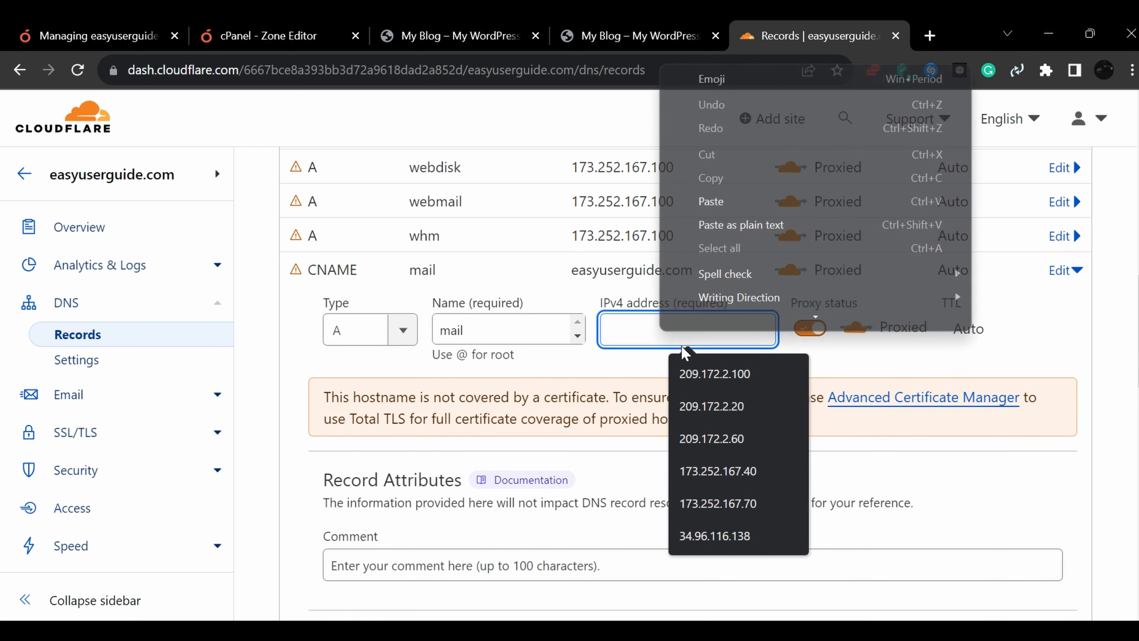
click(749, 223)
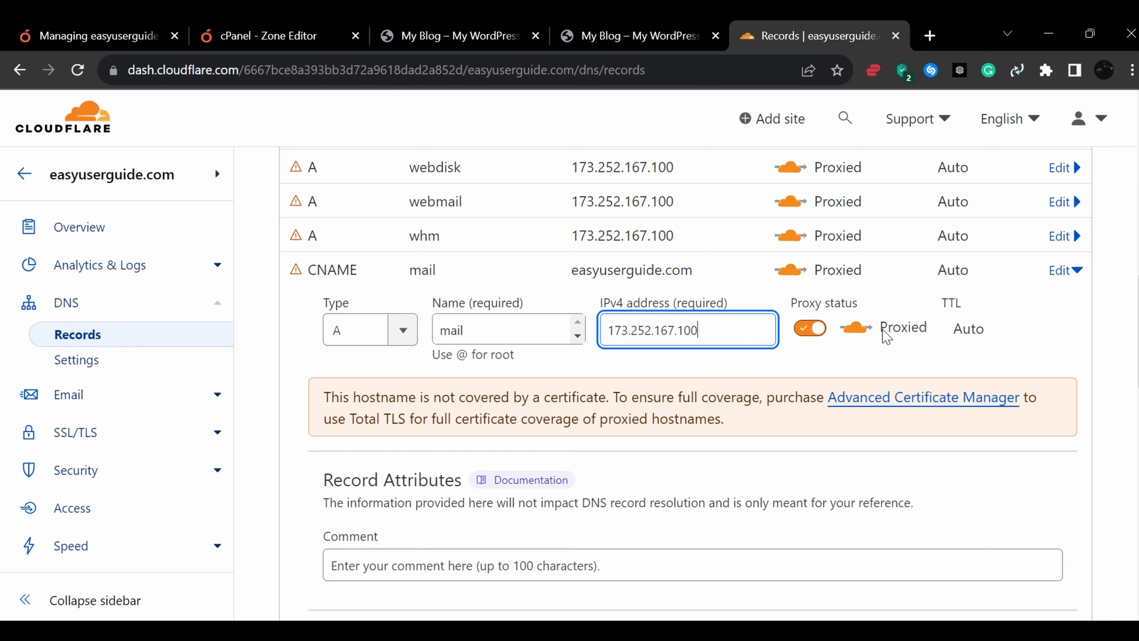
Step: Set the mail record's proxy status to DNS only and save the record
click(809, 332)
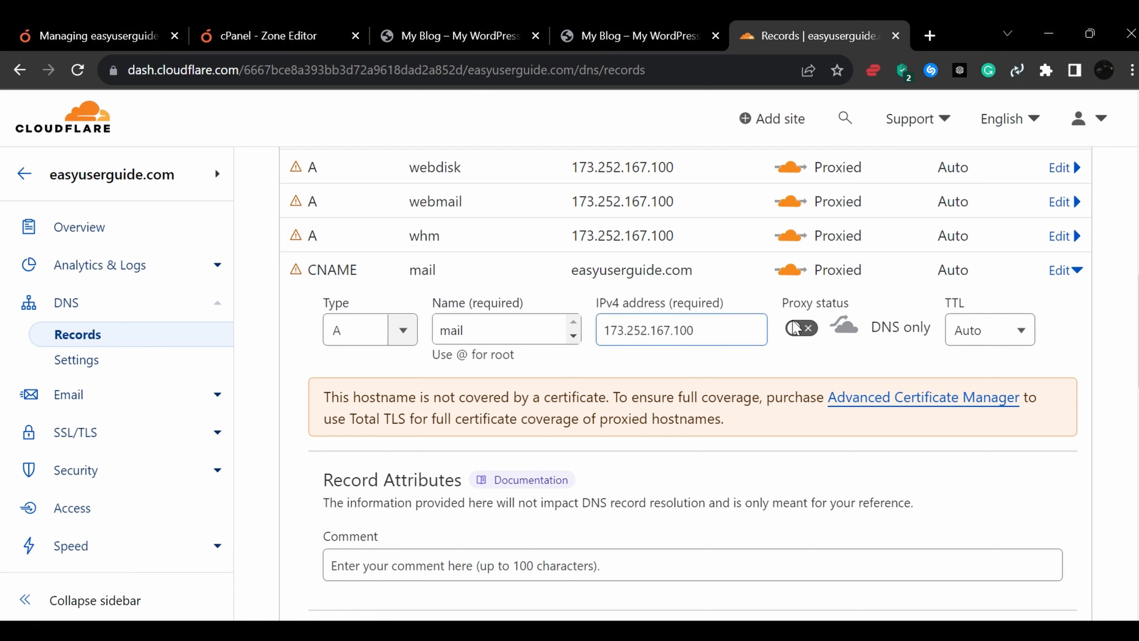
scroll(782, 329, down, 4)
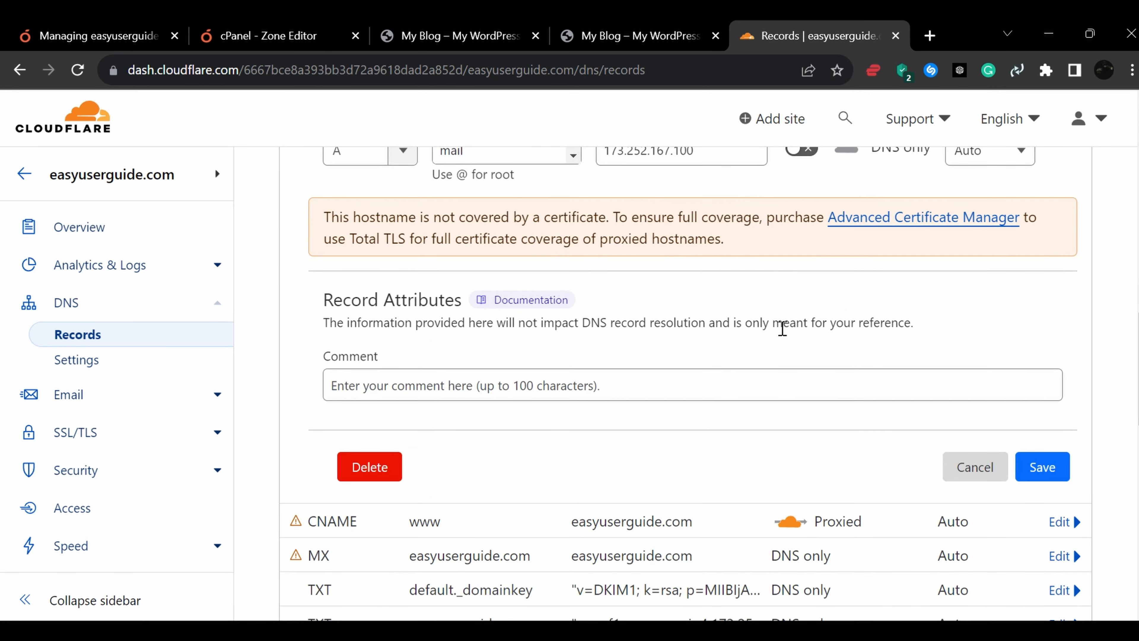
scroll(783, 288, up, 4)
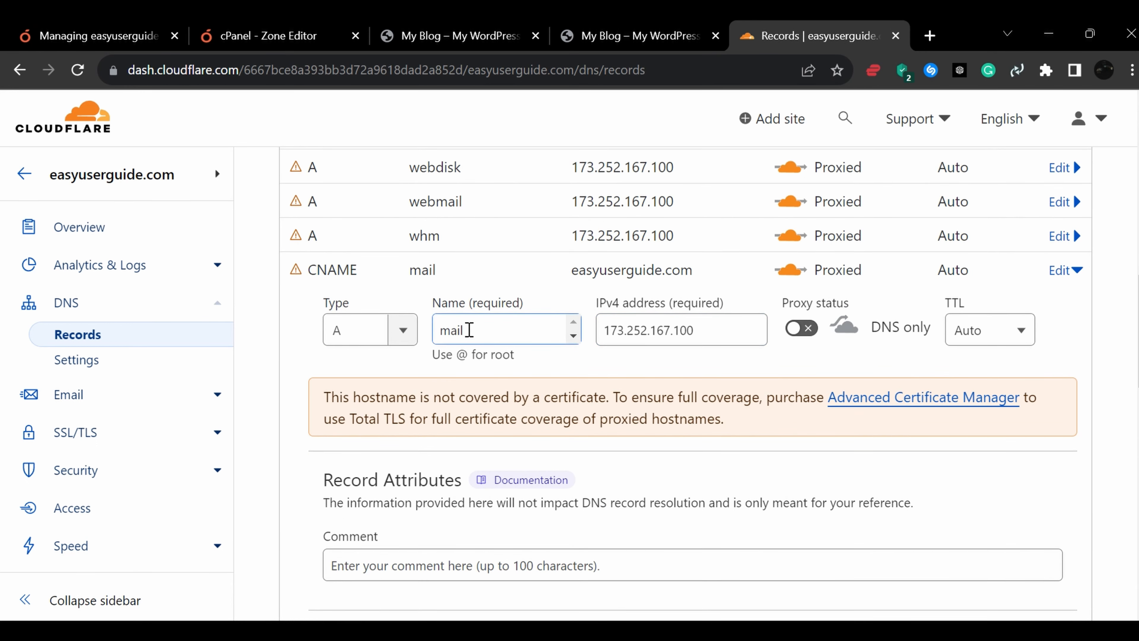
scroll(752, 358, down, 2)
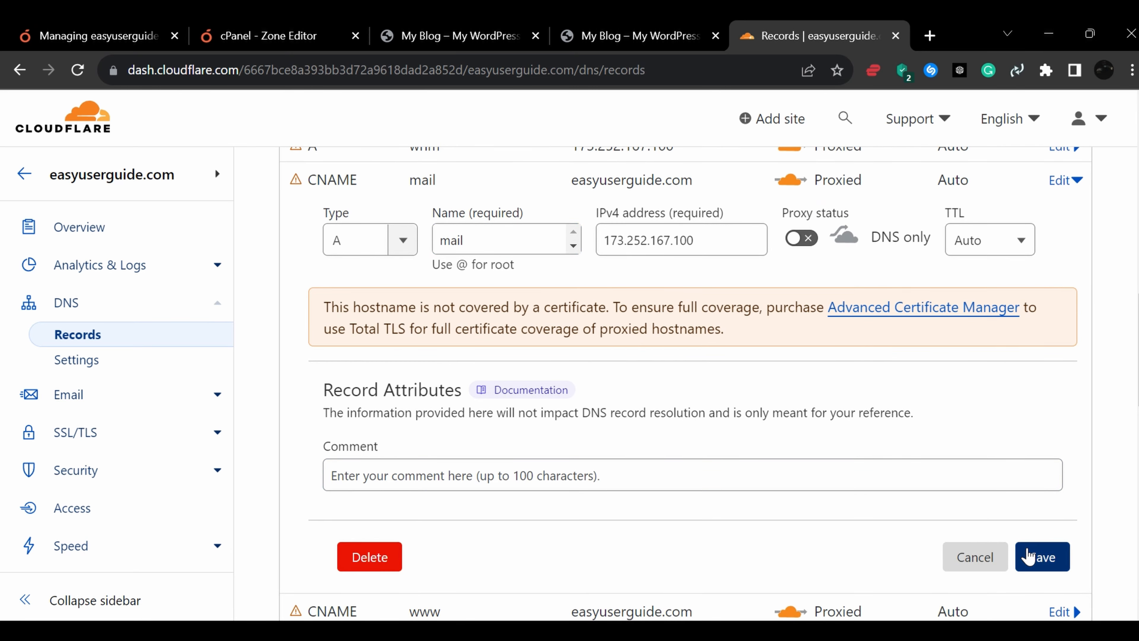
click(1028, 556)
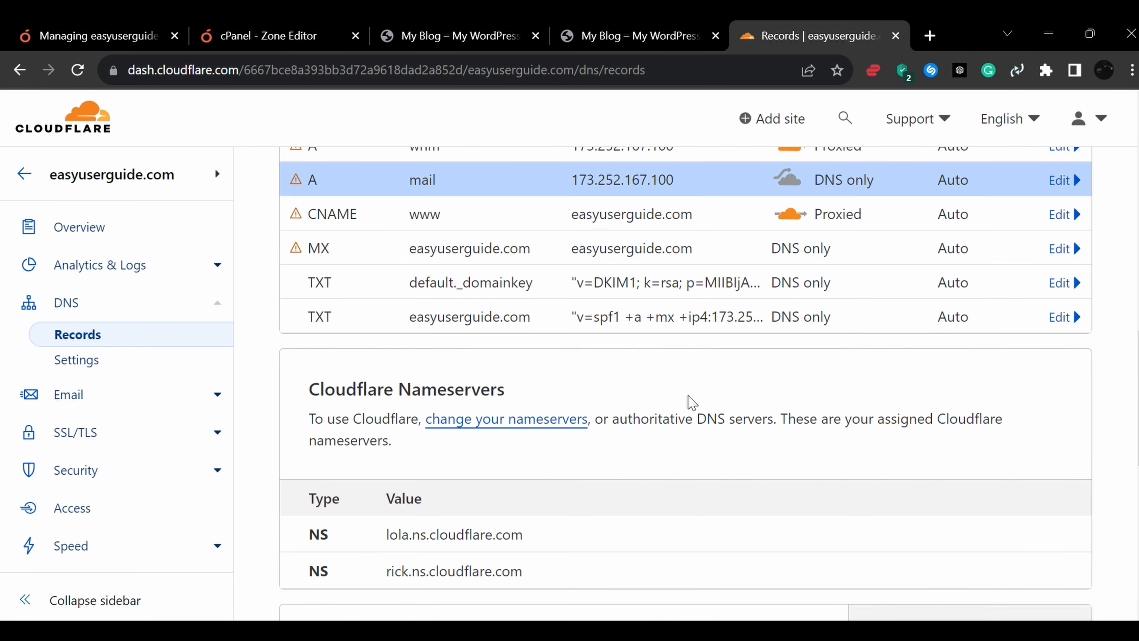
Step: Open the MX record for editing and set its mail server to mail.easyuserguide.com
scroll(689, 399, up, 2)
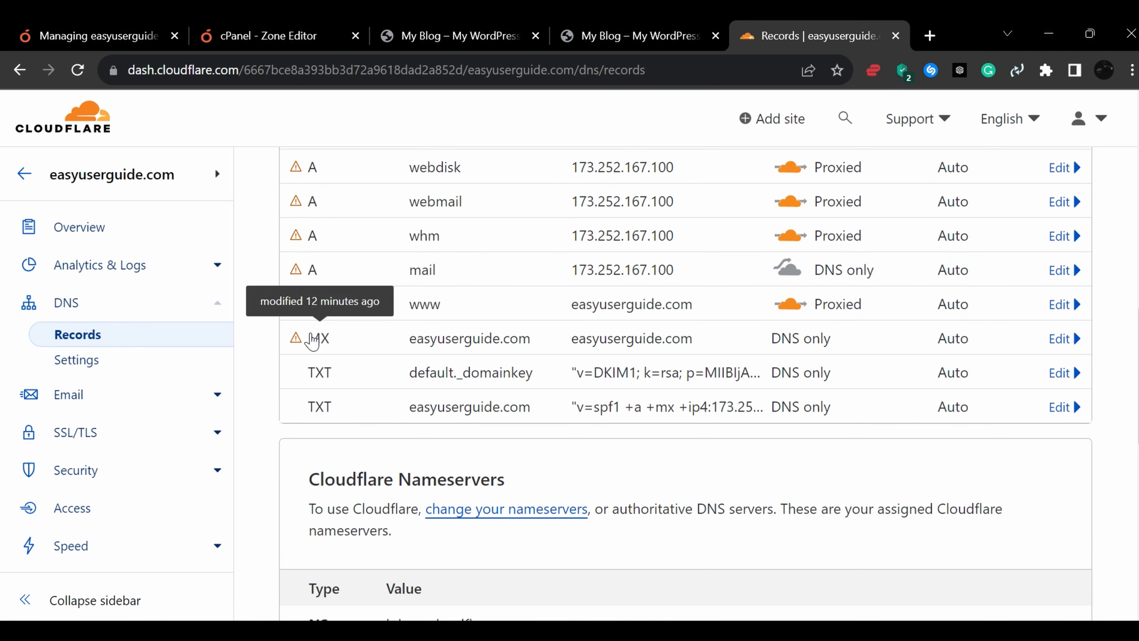
click(1059, 342)
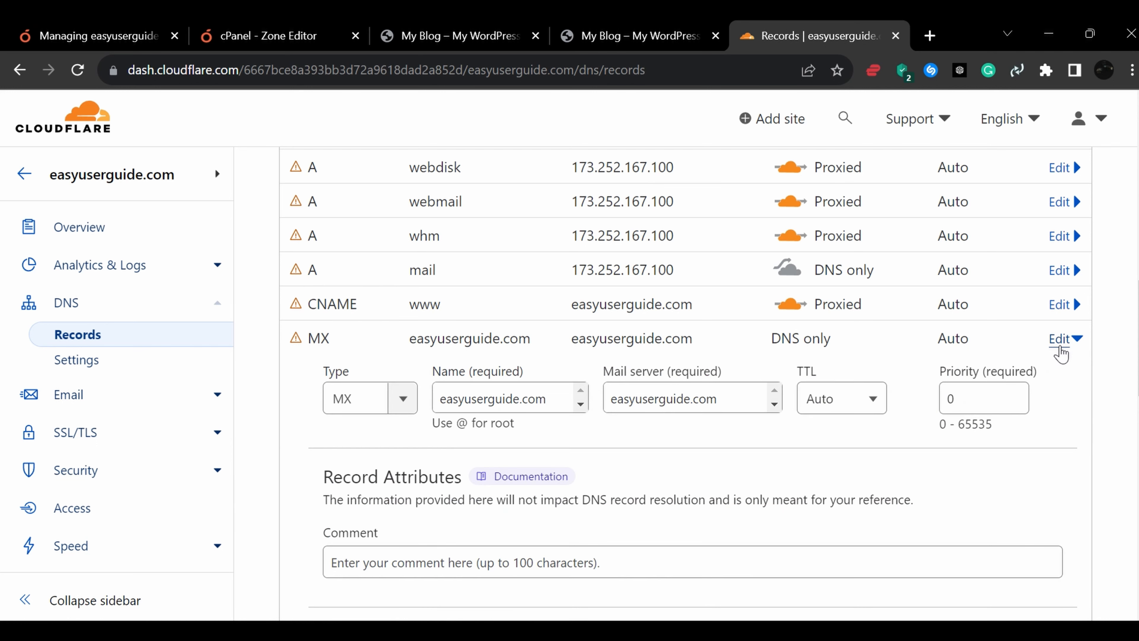
click(530, 395)
double_click(530, 396)
click(610, 399)
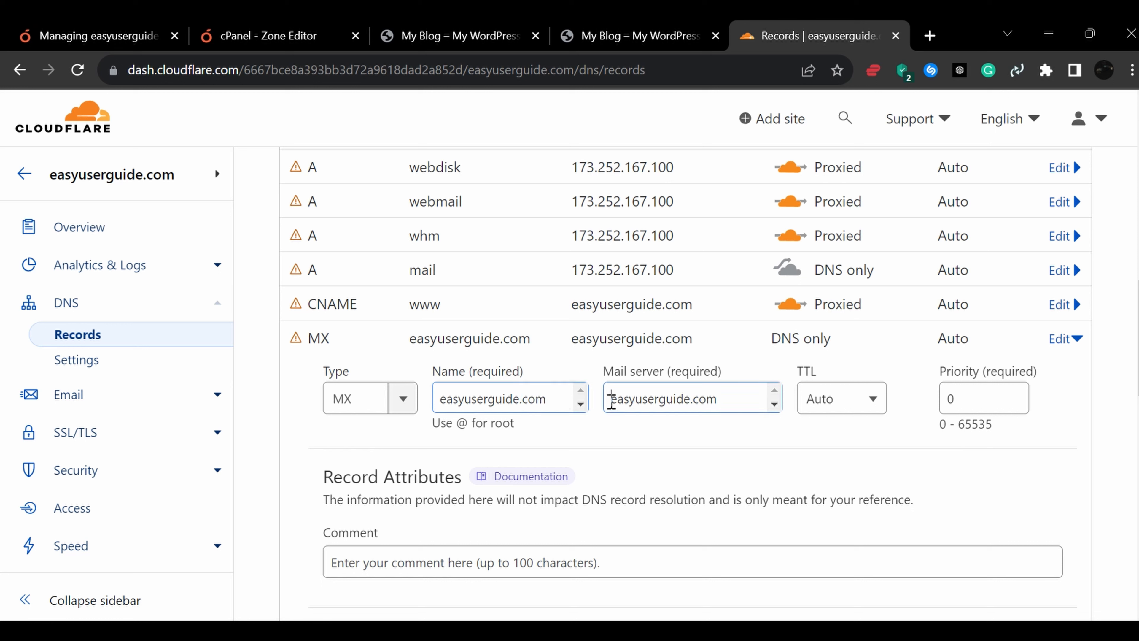
text(m)
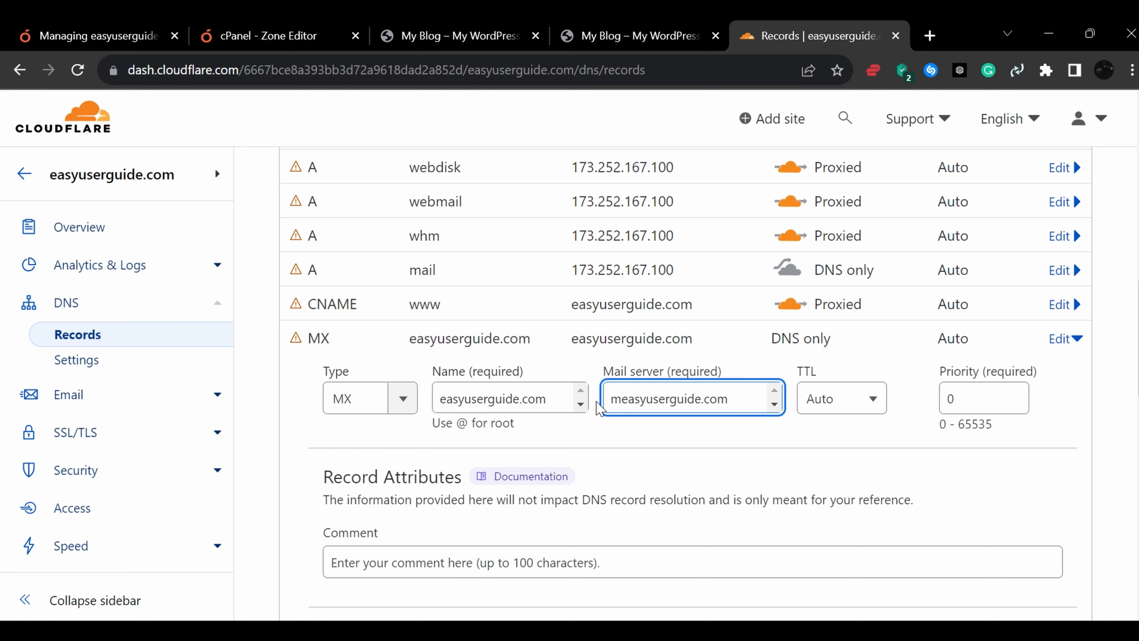
text(ail.)
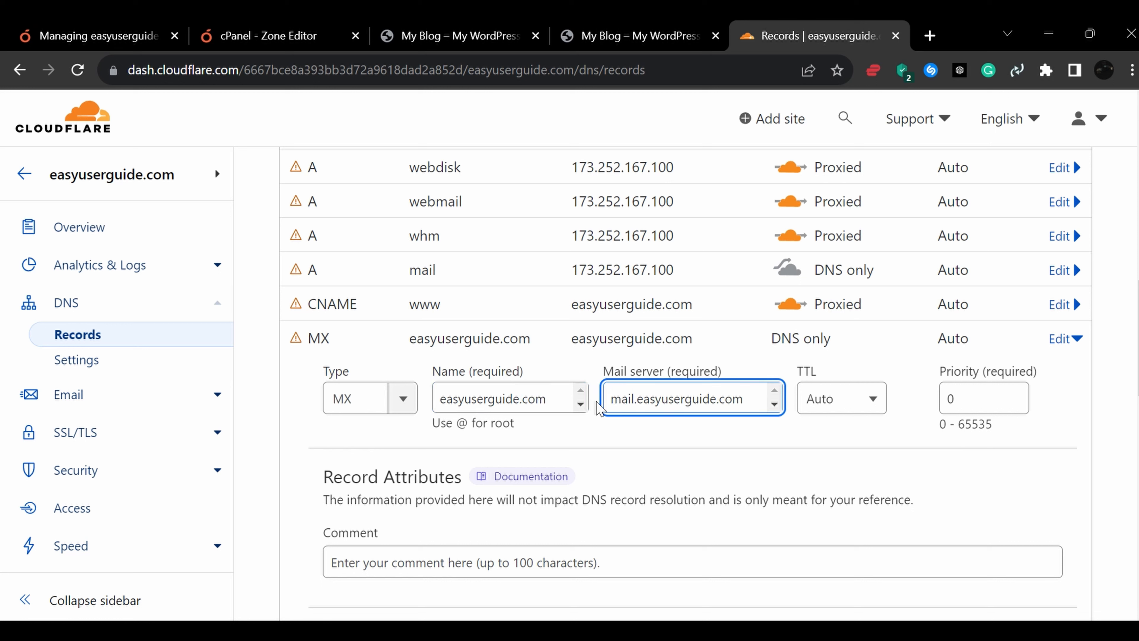
click(965, 409)
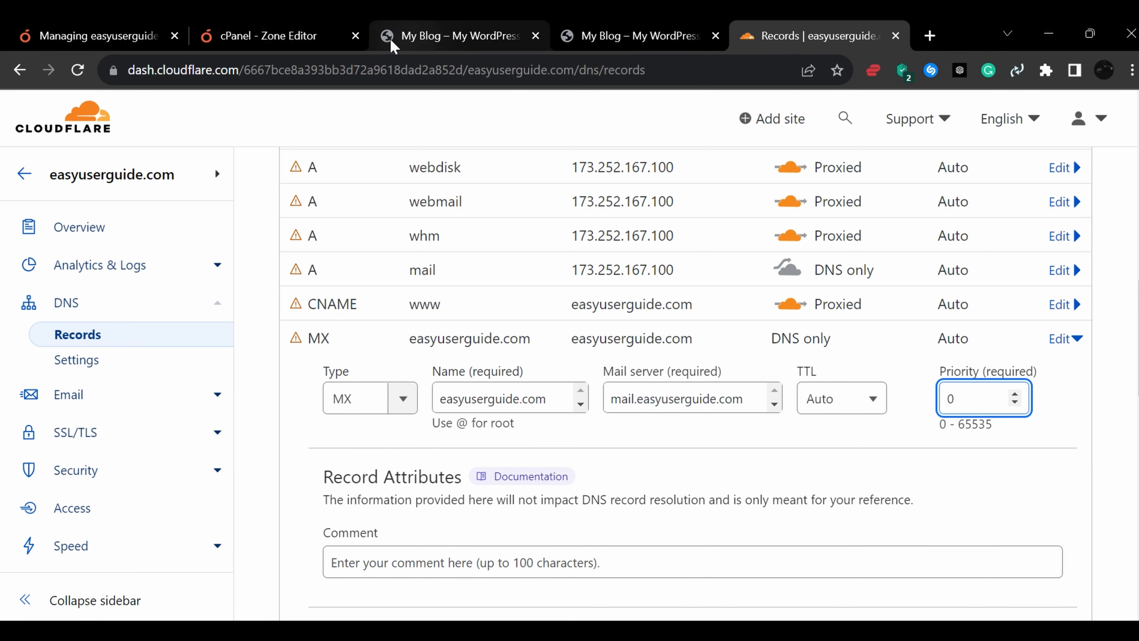
Step: Switch to the cPanel Zone Editor and check the TTL value of the easyuserguide.com records
click(299, 37)
scroll(762, 377, up, 3)
scroll(580, 325, up, 5)
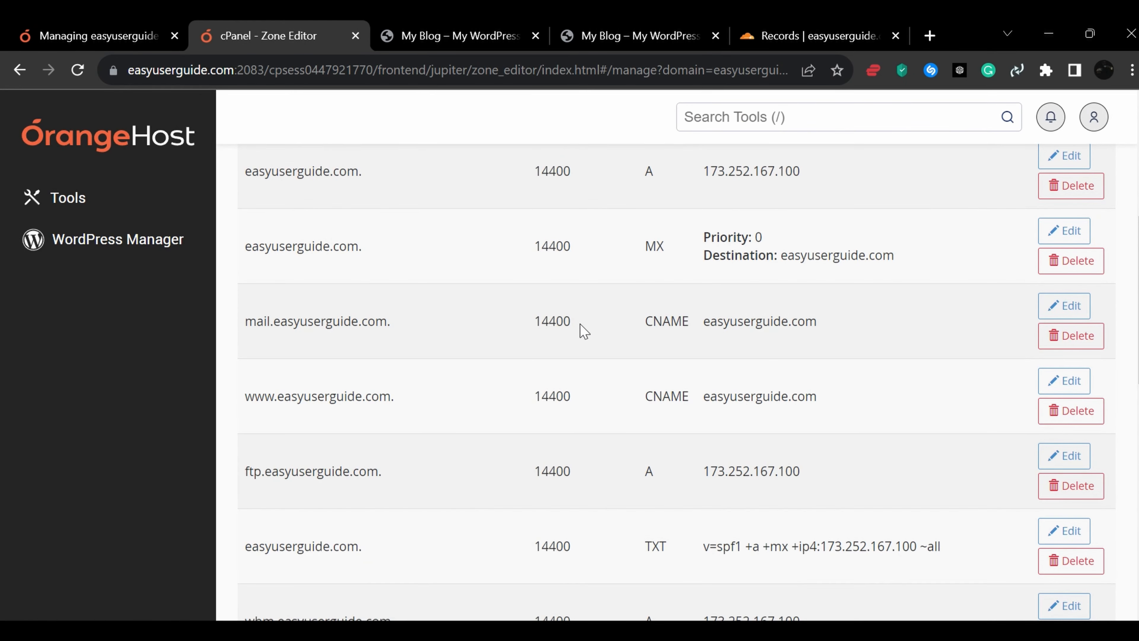
scroll(572, 364, down, 3)
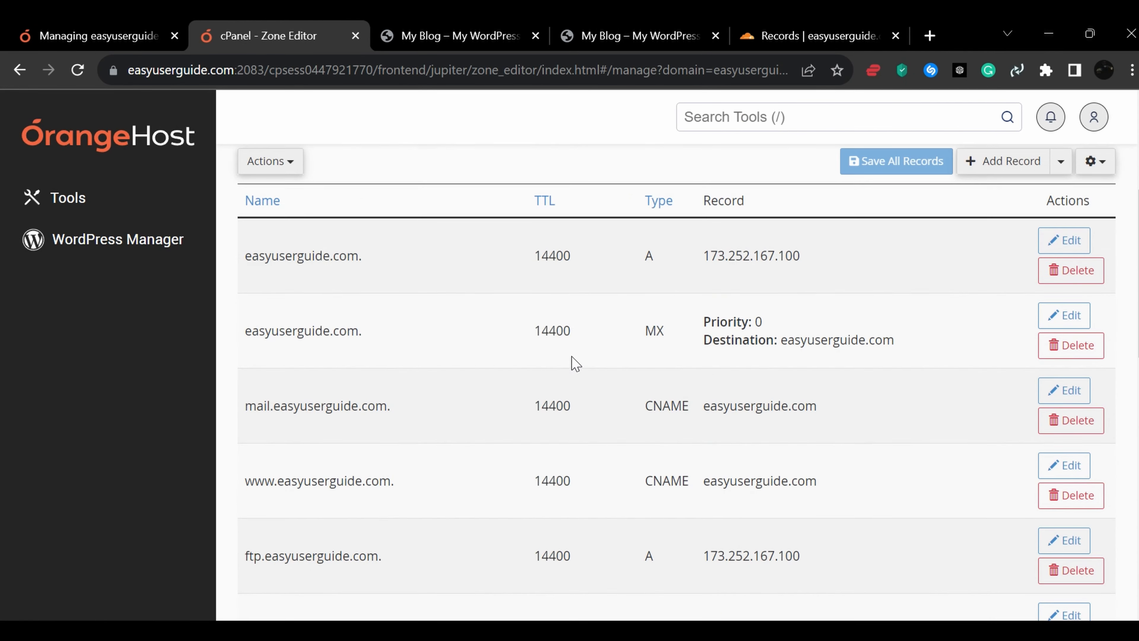
double_click(544, 268)
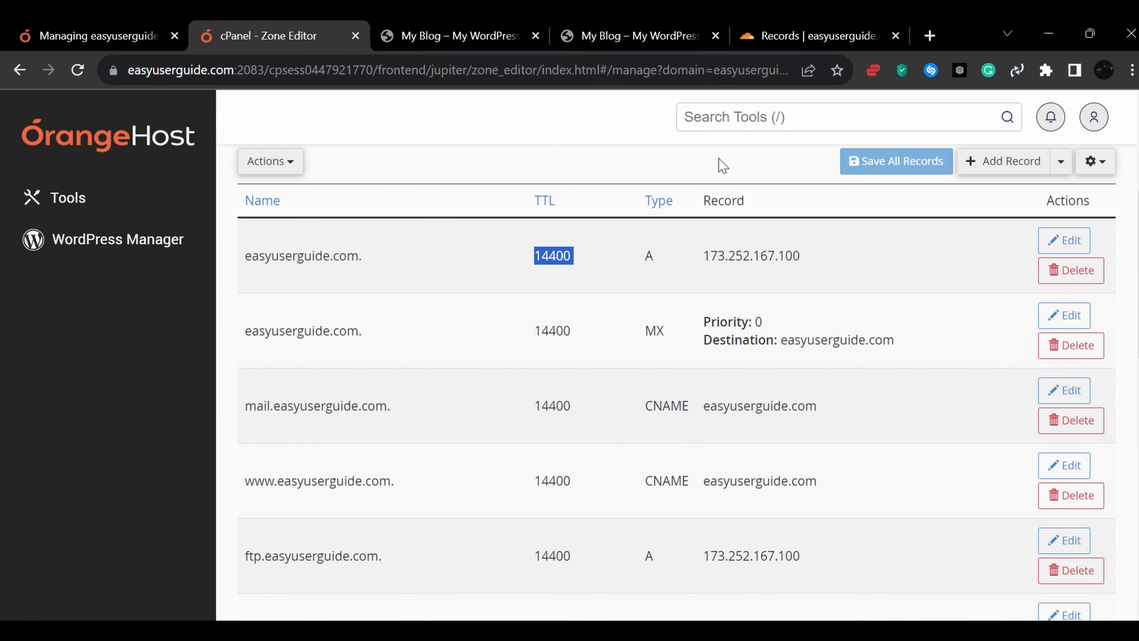
Step: Switch back to Cloudflare, enter 14400 as the MX record's priority, and save the record
click(817, 36)
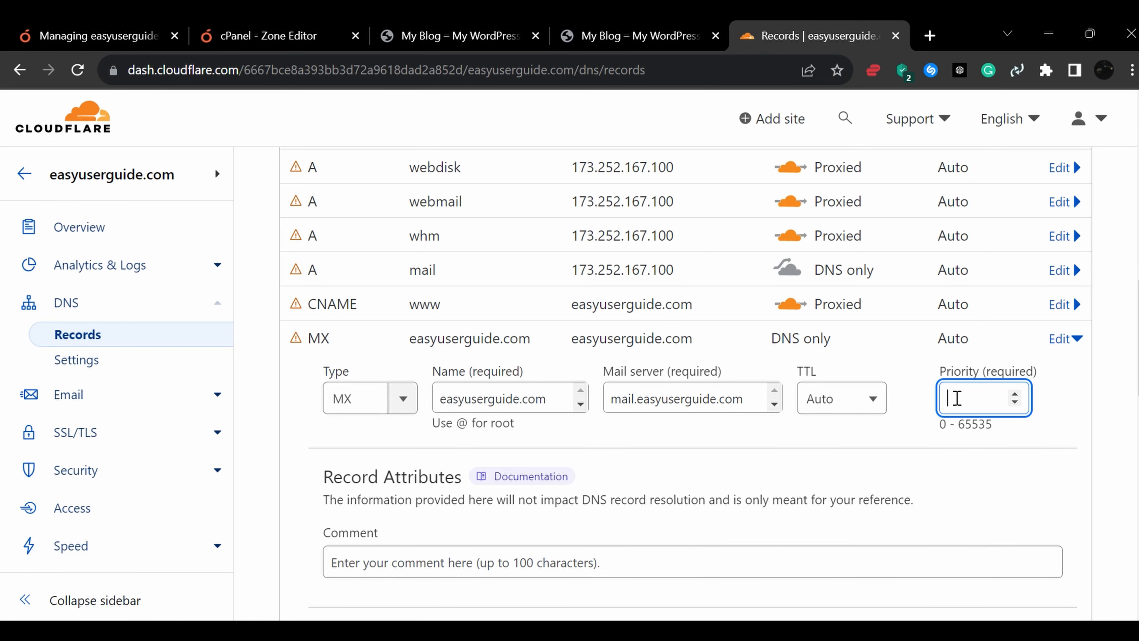
click(957, 399)
text(14400)
scroll(973, 440, down, 3)
click(1051, 376)
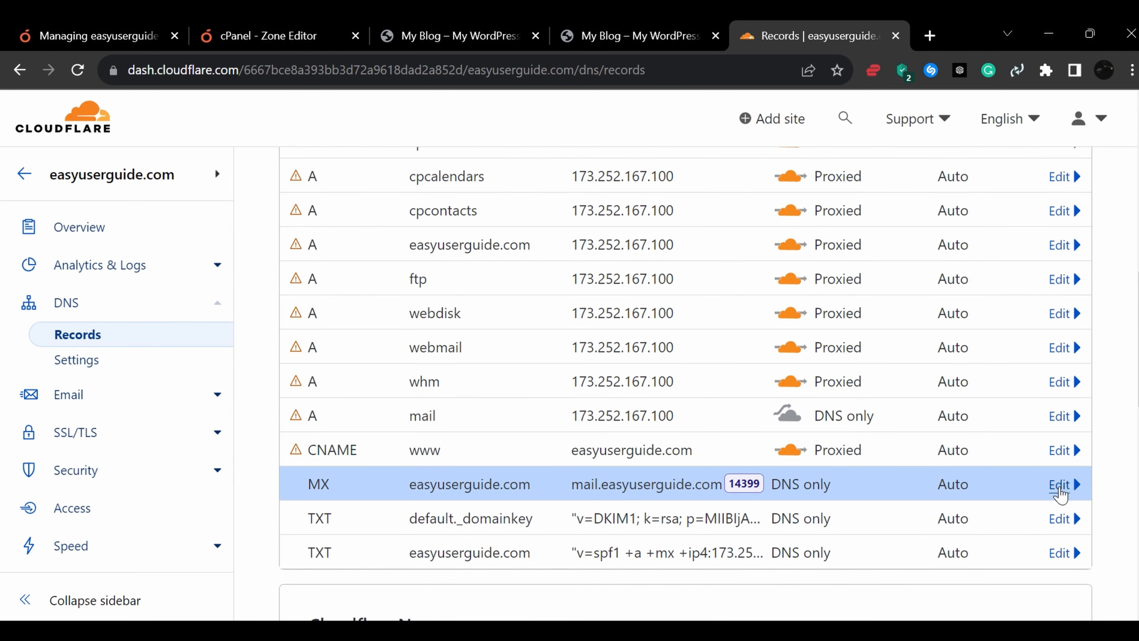
Step: Reopen the saved MX record, correct its priority to 14400, and save it again
click(1058, 489)
drag(959, 543, 1006, 536)
text(44)
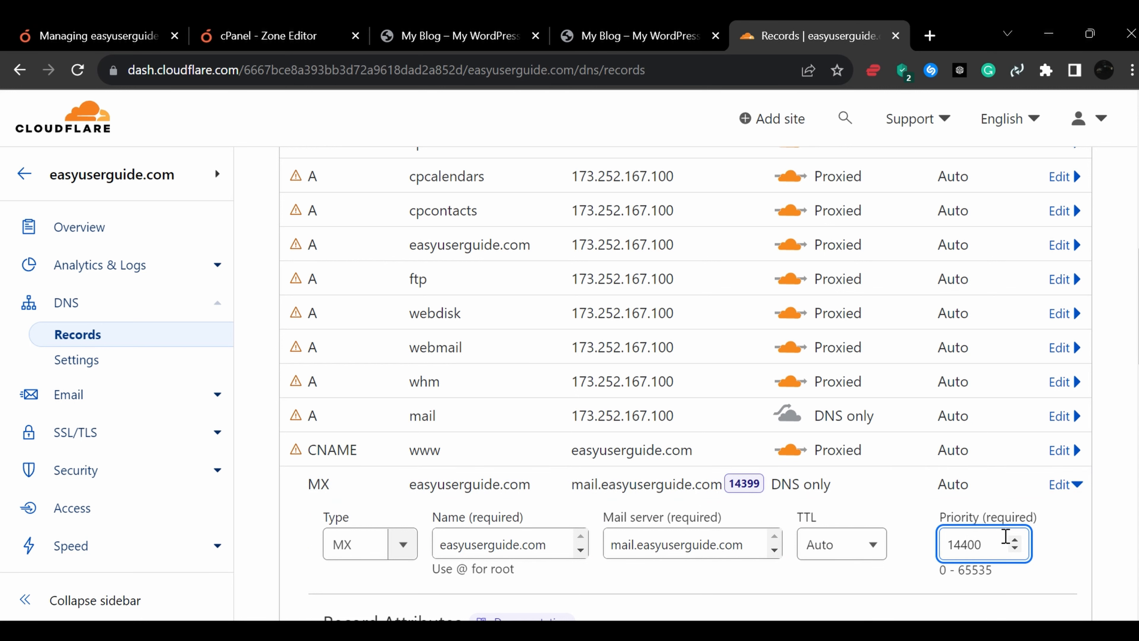
text(00)
scroll(1005, 536, down, 5)
click(1041, 521)
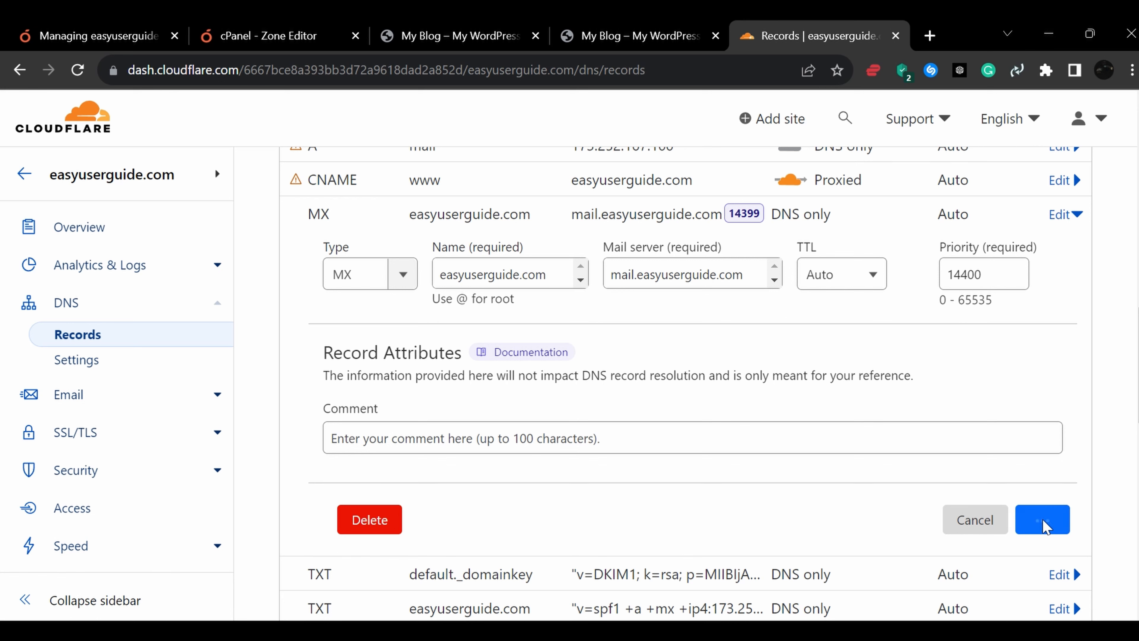
Step: Review the edited DNS record list, its proxy statuses, and the Cloudflare nameservers section
scroll(887, 439, up, 4)
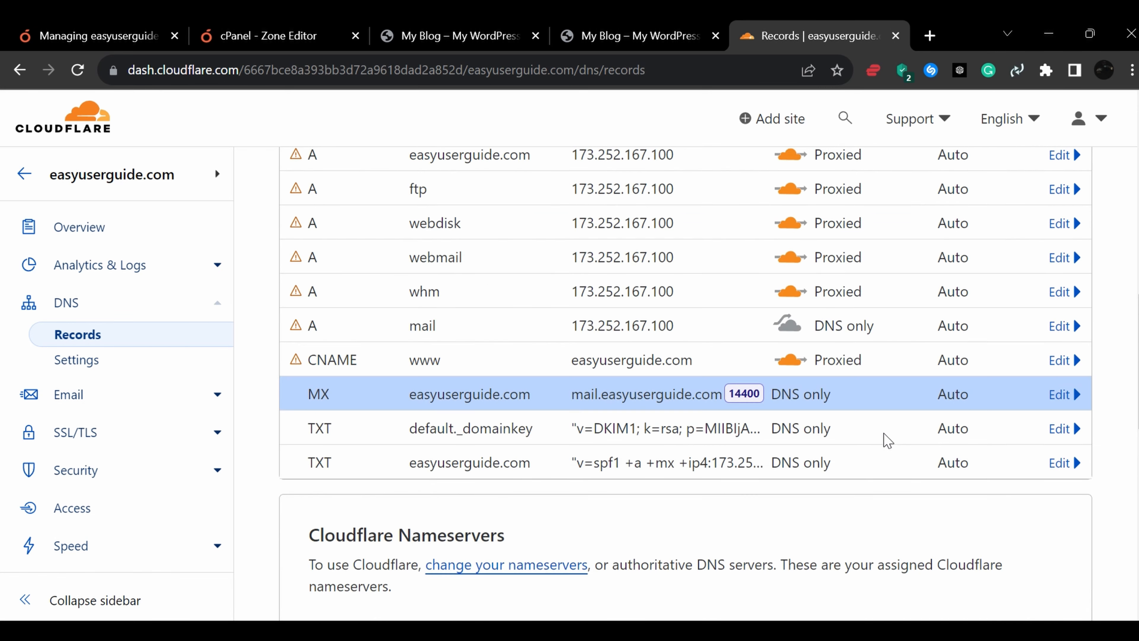
scroll(887, 439, up, 8)
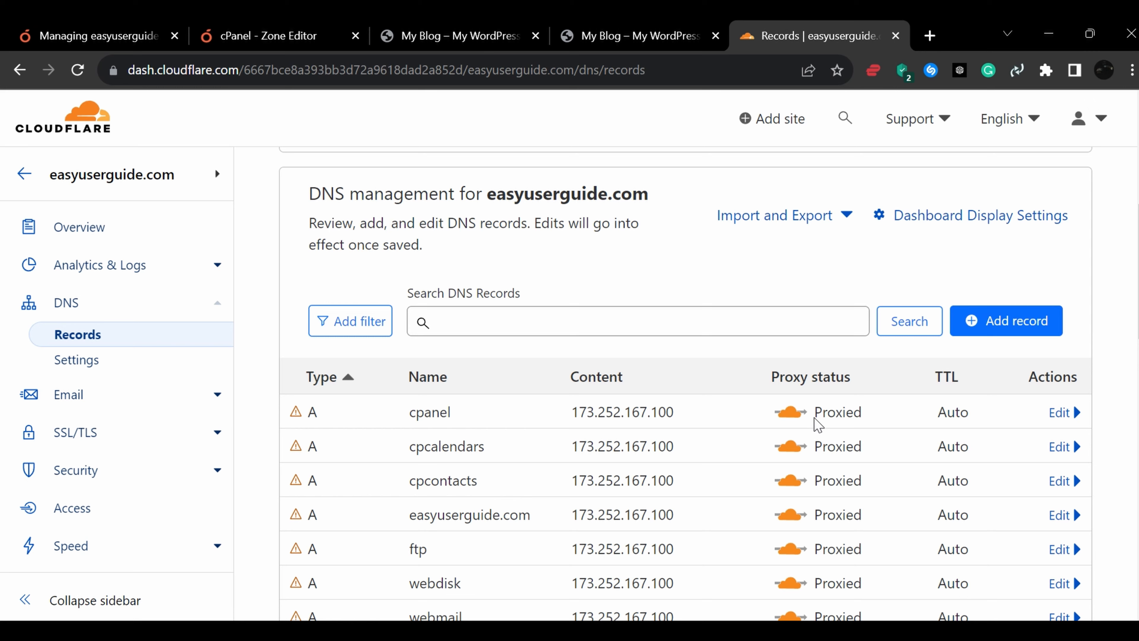
scroll(817, 424, down, 10)
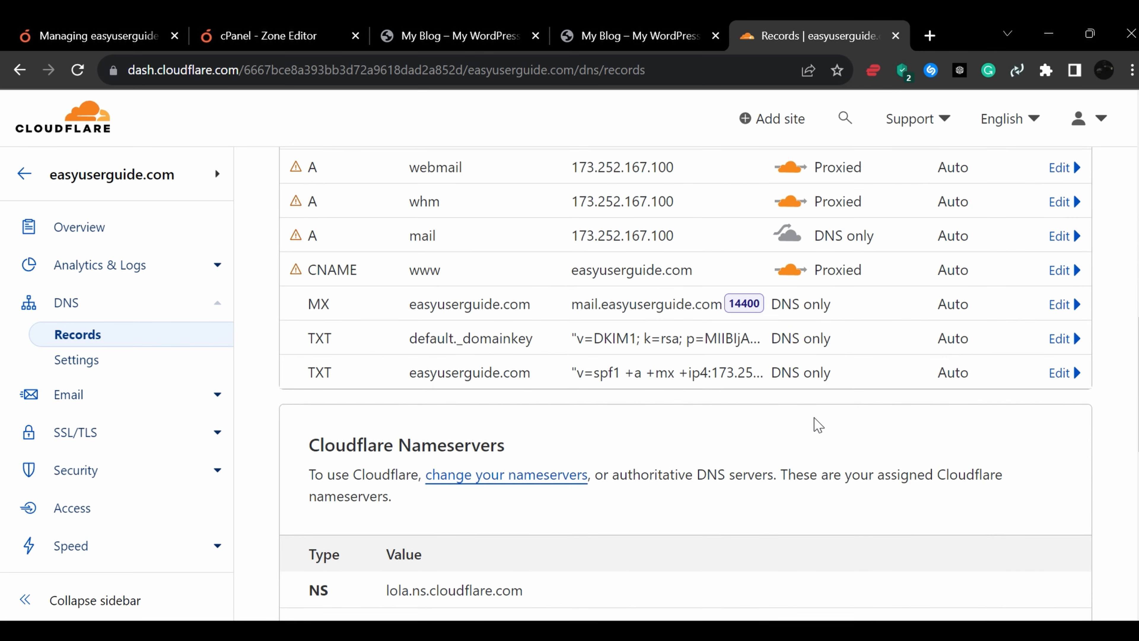
scroll(717, 431, down, 4)
scroll(818, 388, down, 2)
scroll(533, 399, up, 8)
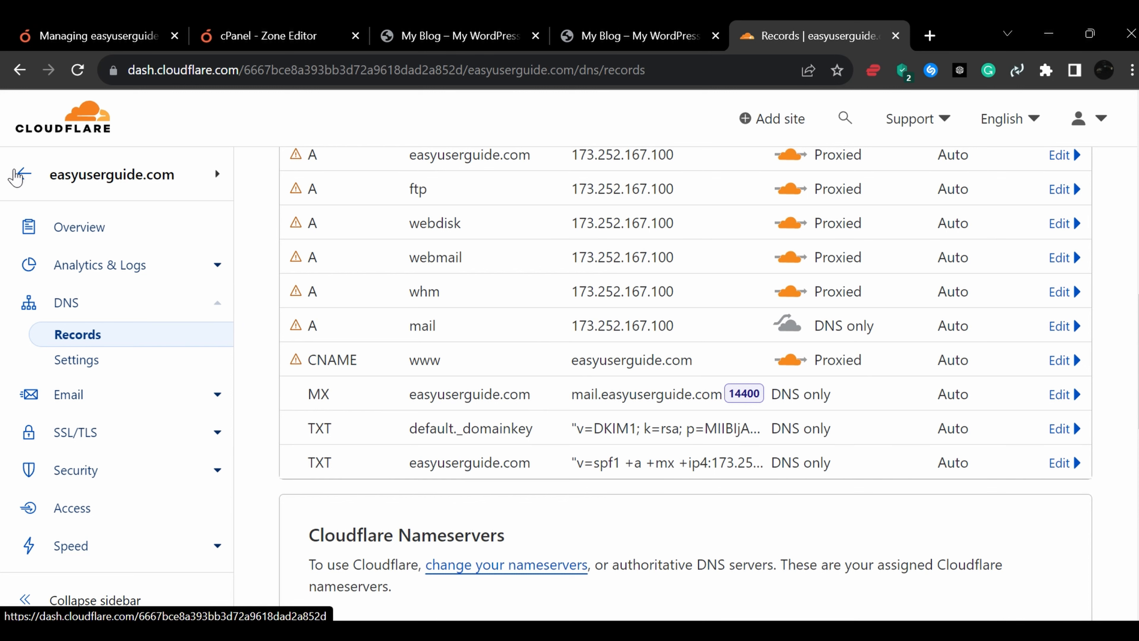
Step: Return to the account's website list, reopen the easyuserguide.com overview, and review its assigned nameservers and activation note
click(17, 175)
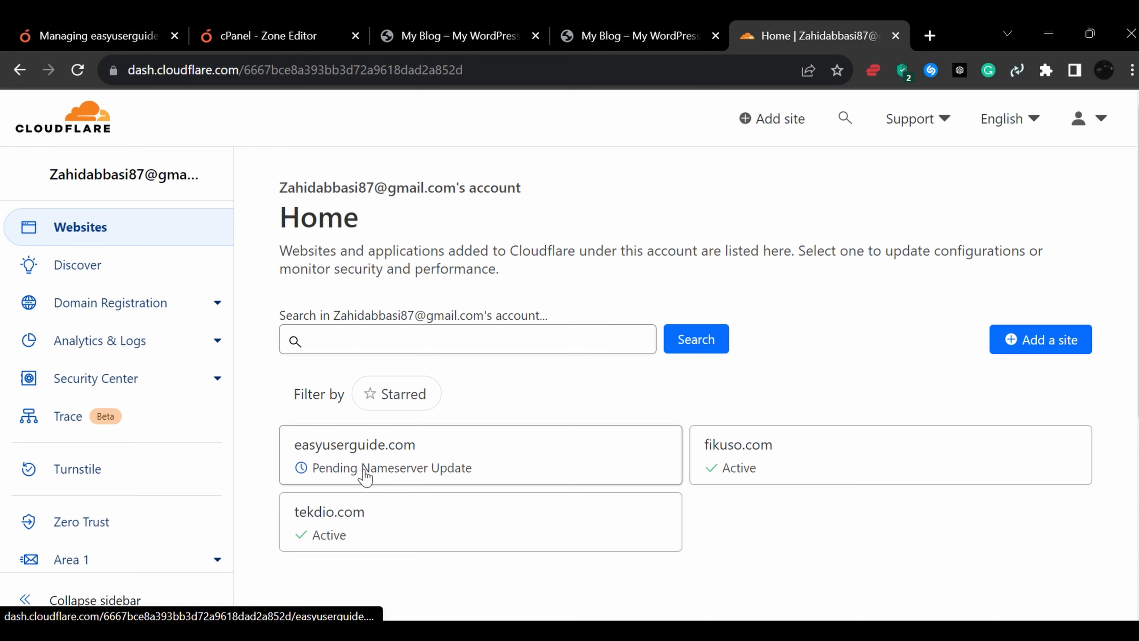
click(452, 470)
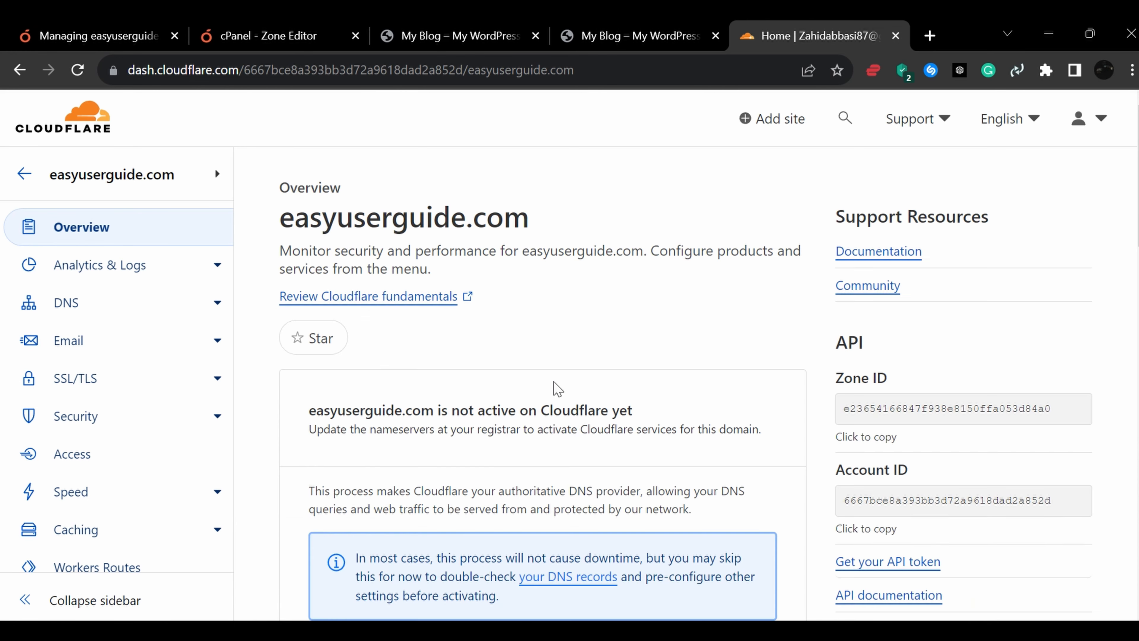
scroll(554, 387, down, 10)
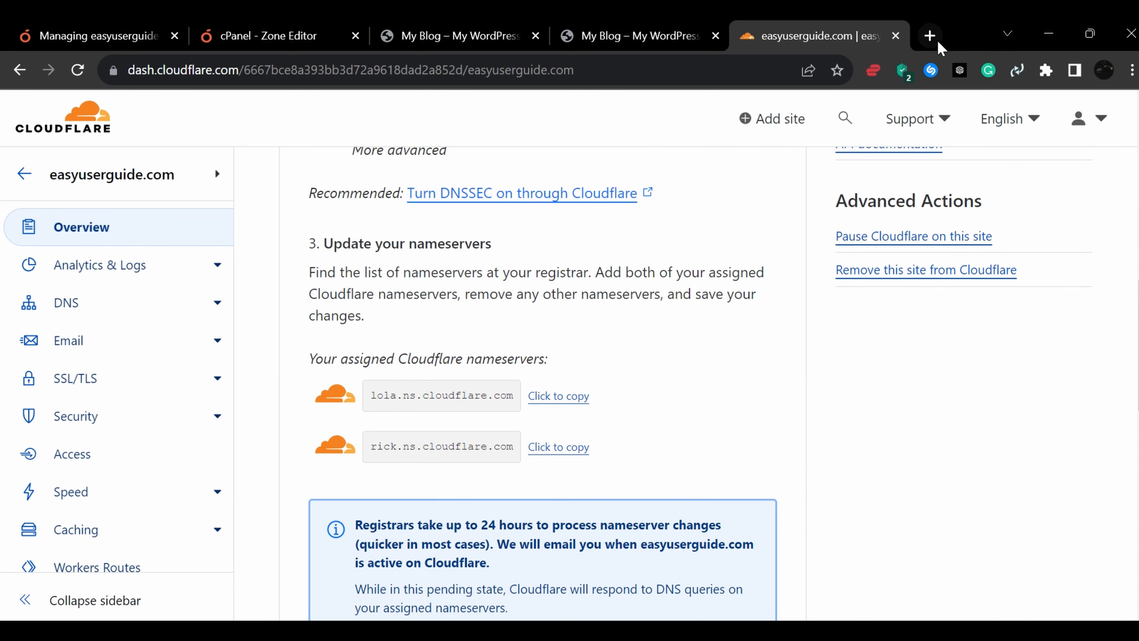
Step: Open the DNS propagation checker whatsmydns.net in a new browser tab
click(930, 36)
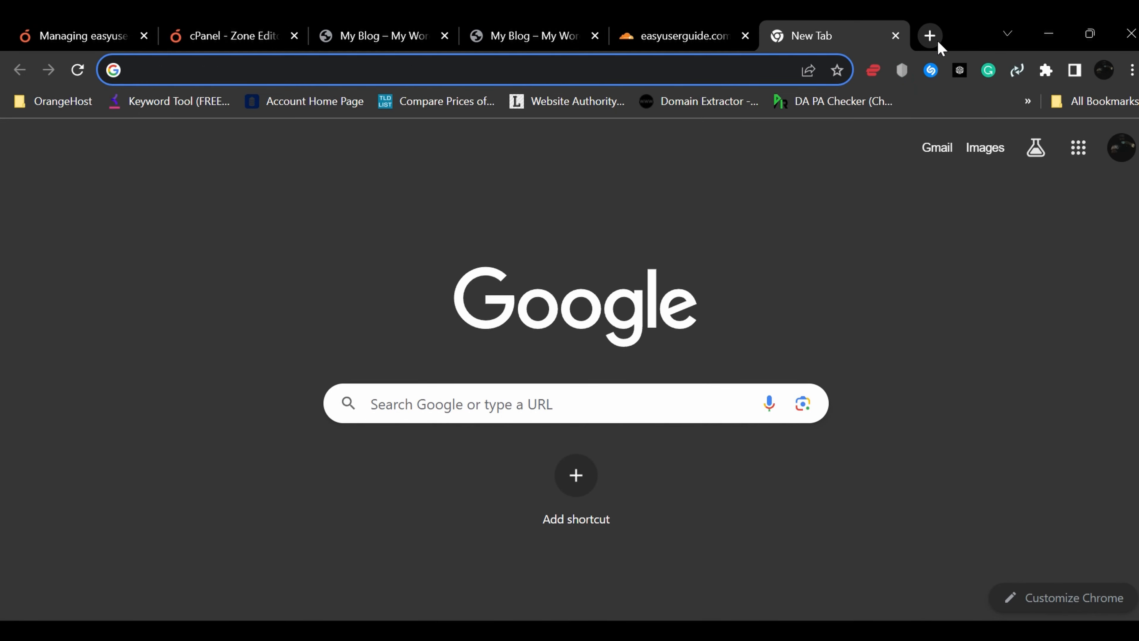
text(wh)
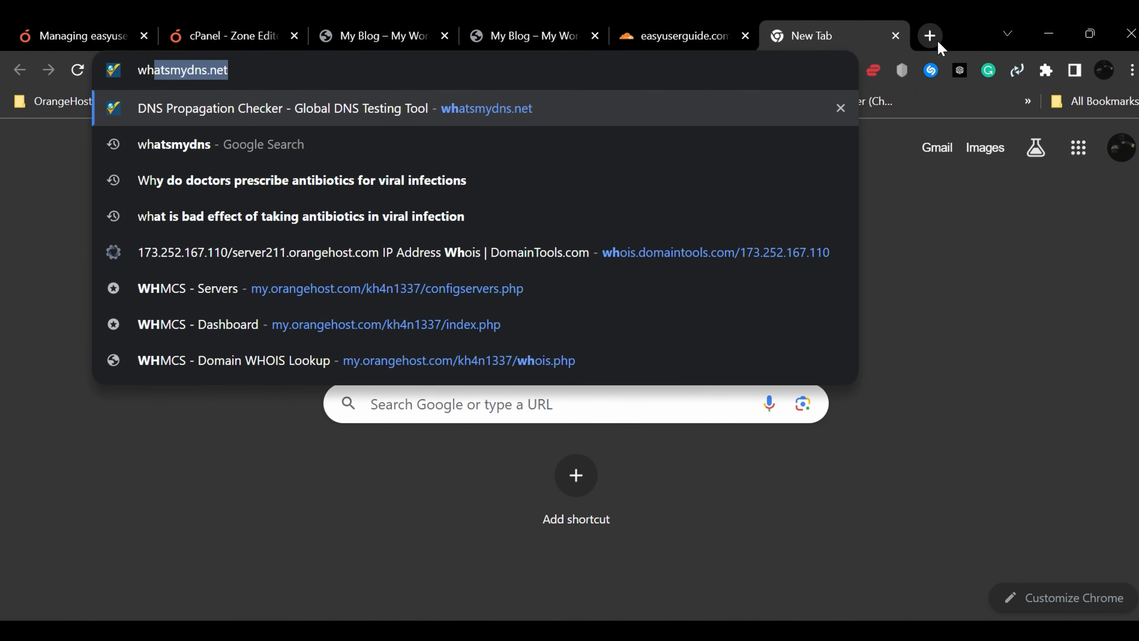
key(Return)
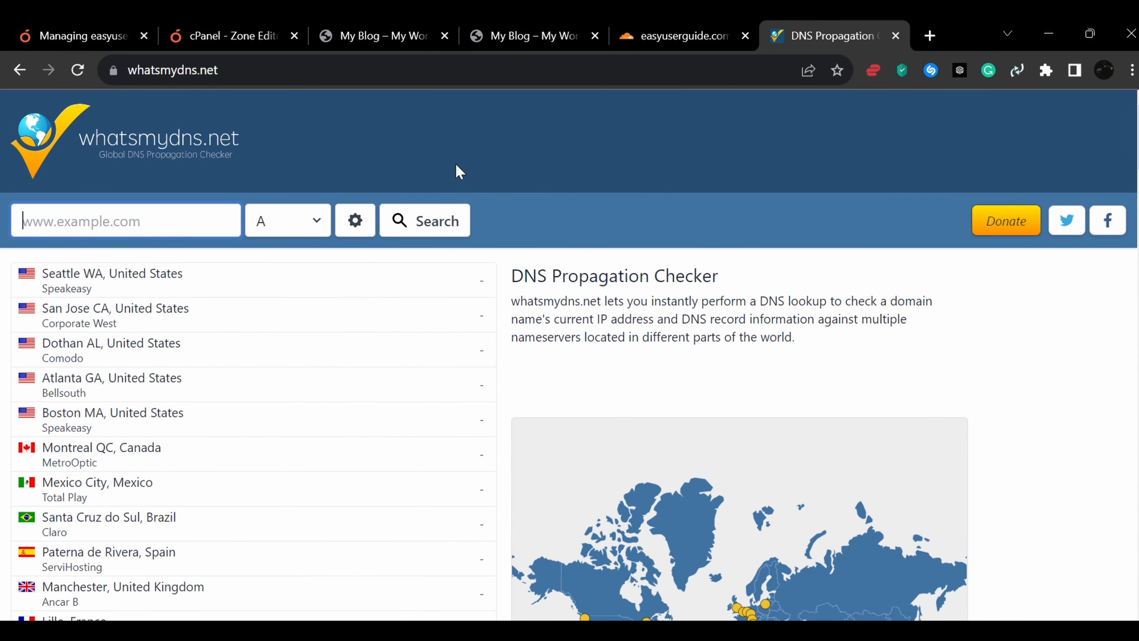
Step: Look up the A records of easyuserguide.com worldwide and review the result for each location
text(easyuse)
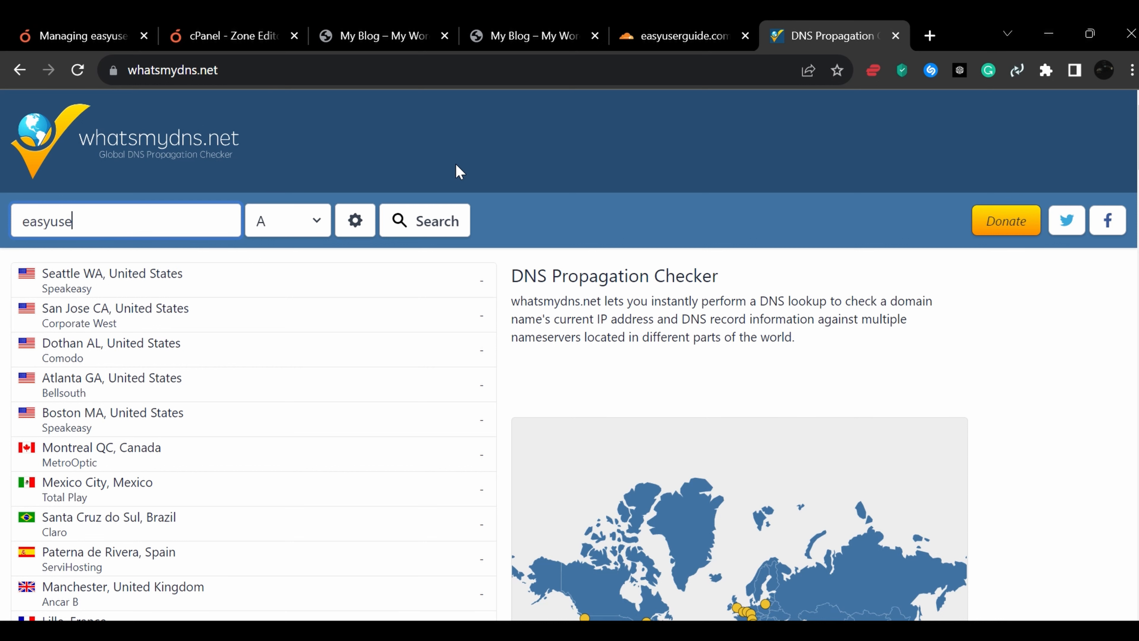
text(rguide.com)
click(437, 221)
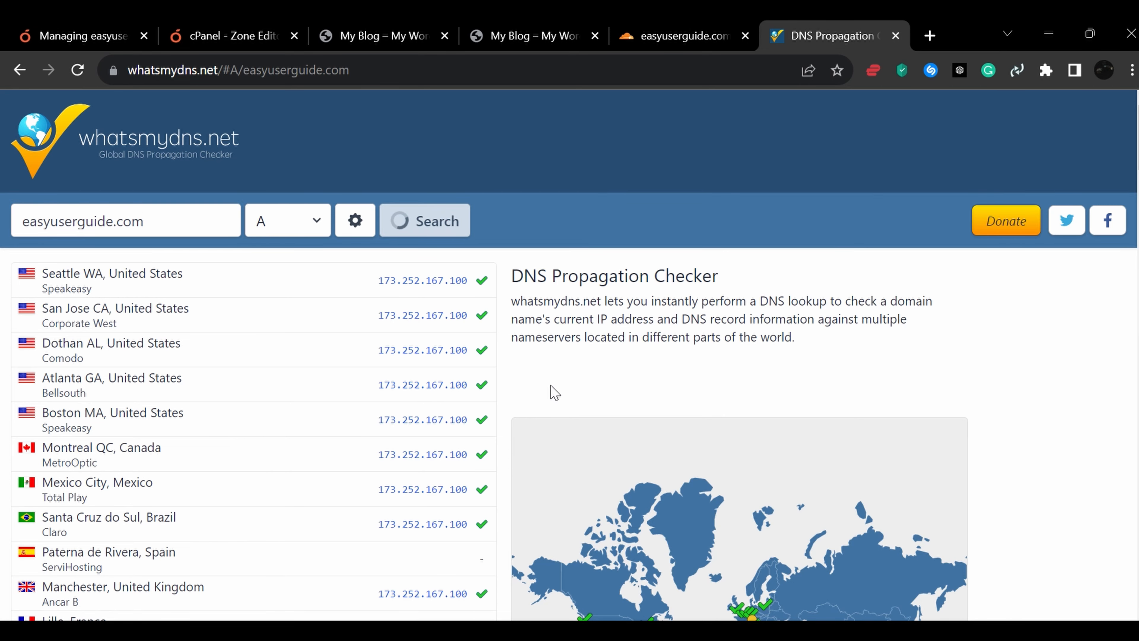
scroll(452, 316, down, 10)
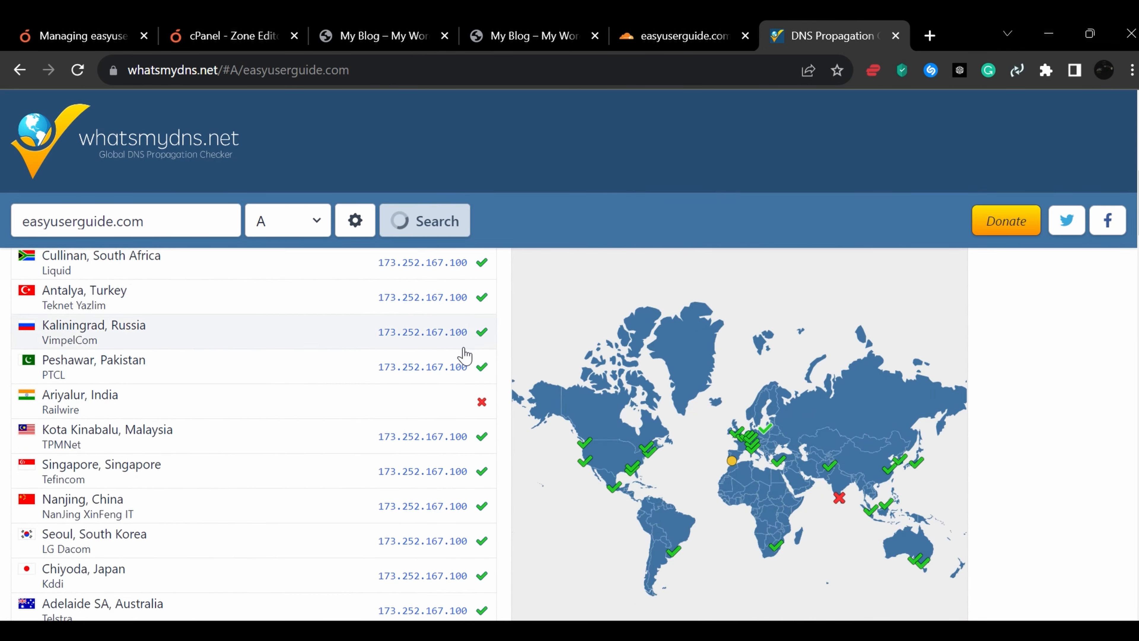
scroll(452, 336, down, 2)
scroll(445, 414, up, 3)
Step: Run the propagation lookup for the domain's NS records and review the nameservers reported for each location
click(316, 222)
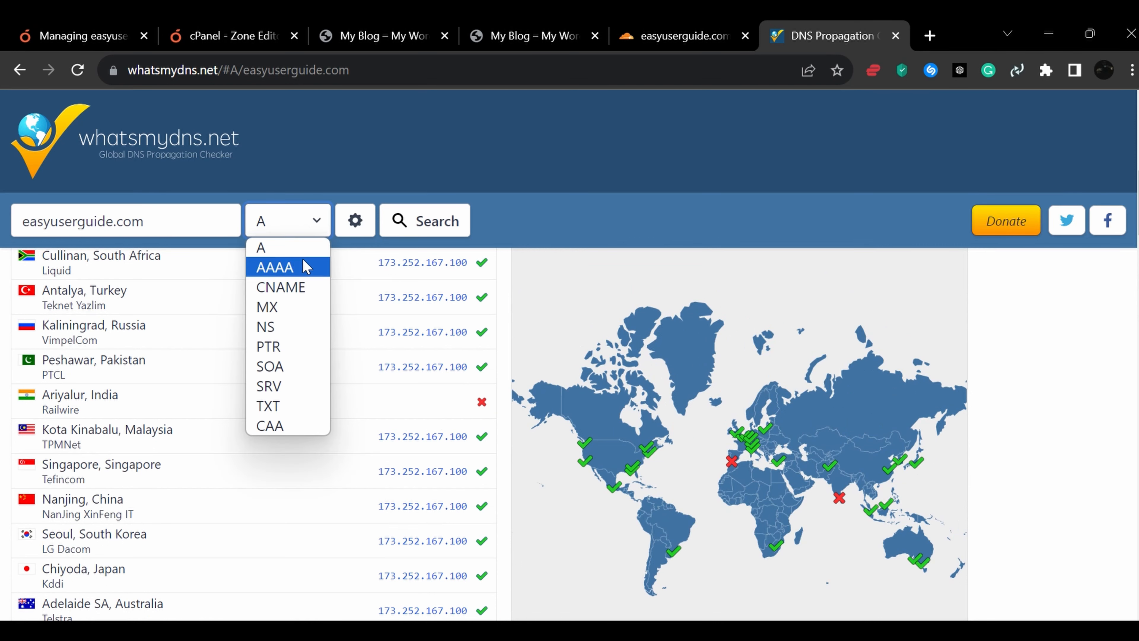
click(292, 326)
click(437, 221)
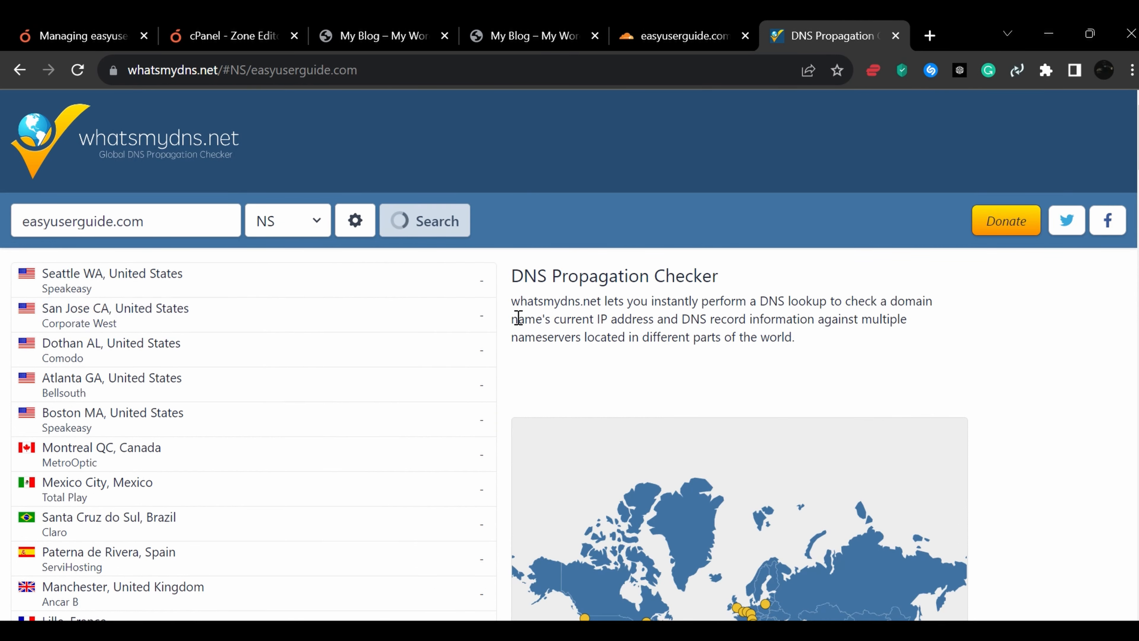
scroll(444, 314, down, 2)
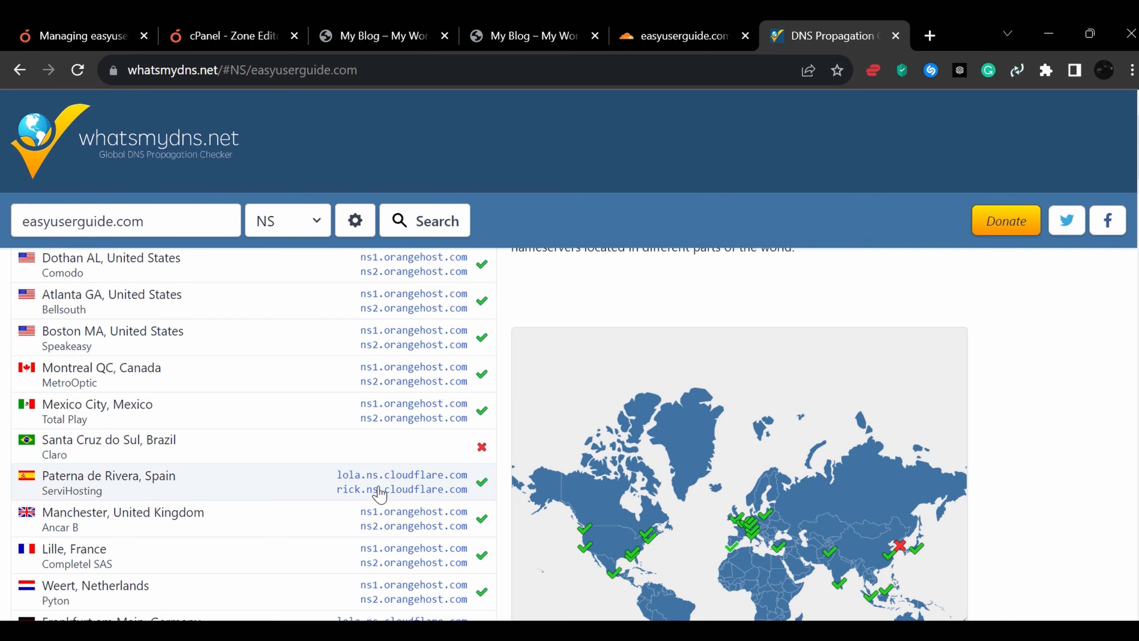
scroll(378, 491, down, 8)
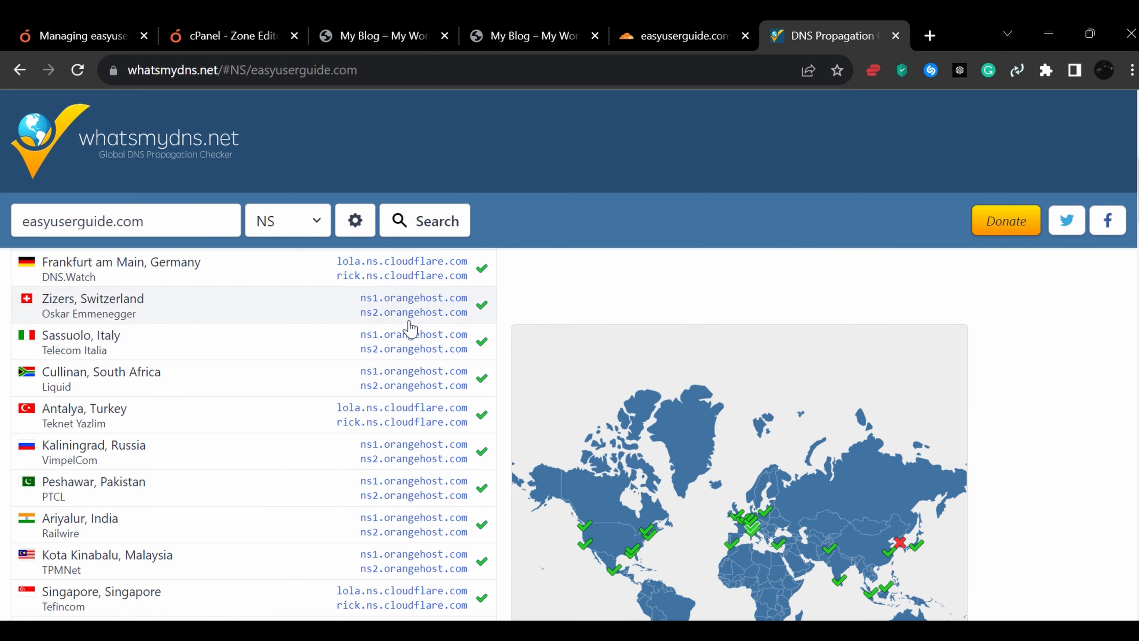
scroll(410, 329, down, 9)
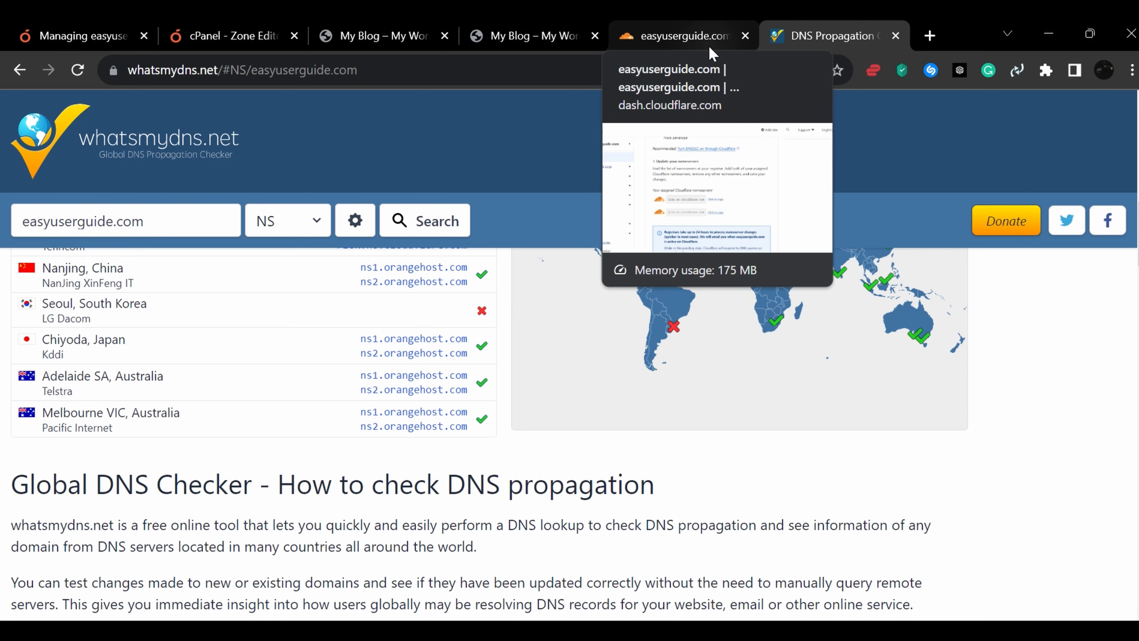
scroll(706, 219, up, 5)
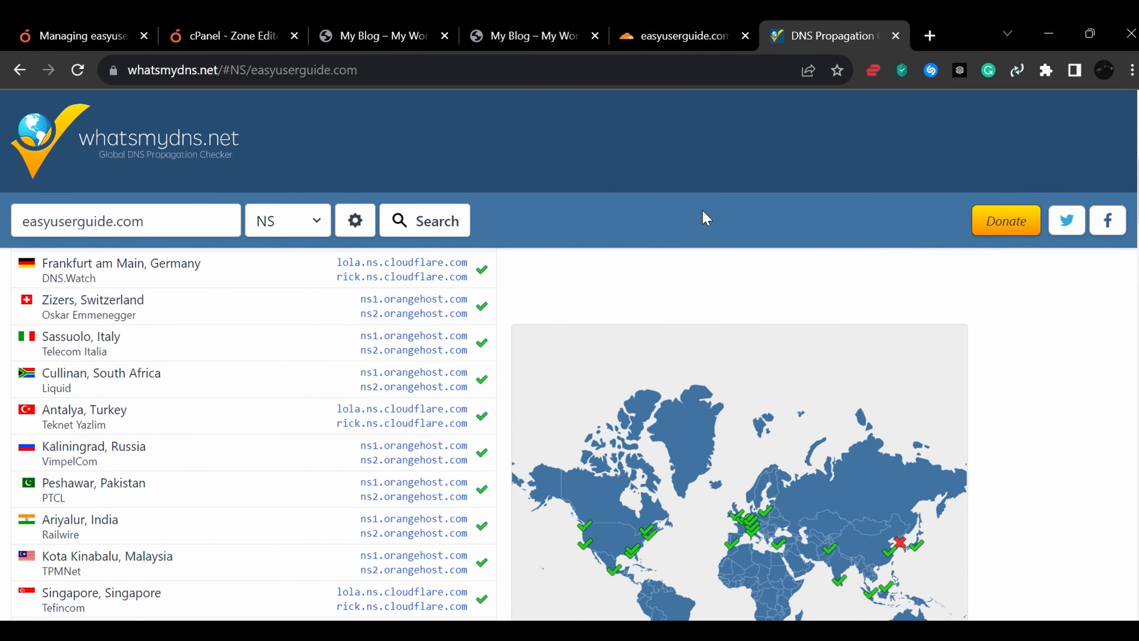
Step: Return to the open easyuserguide.com home page to view the live site
click(371, 31)
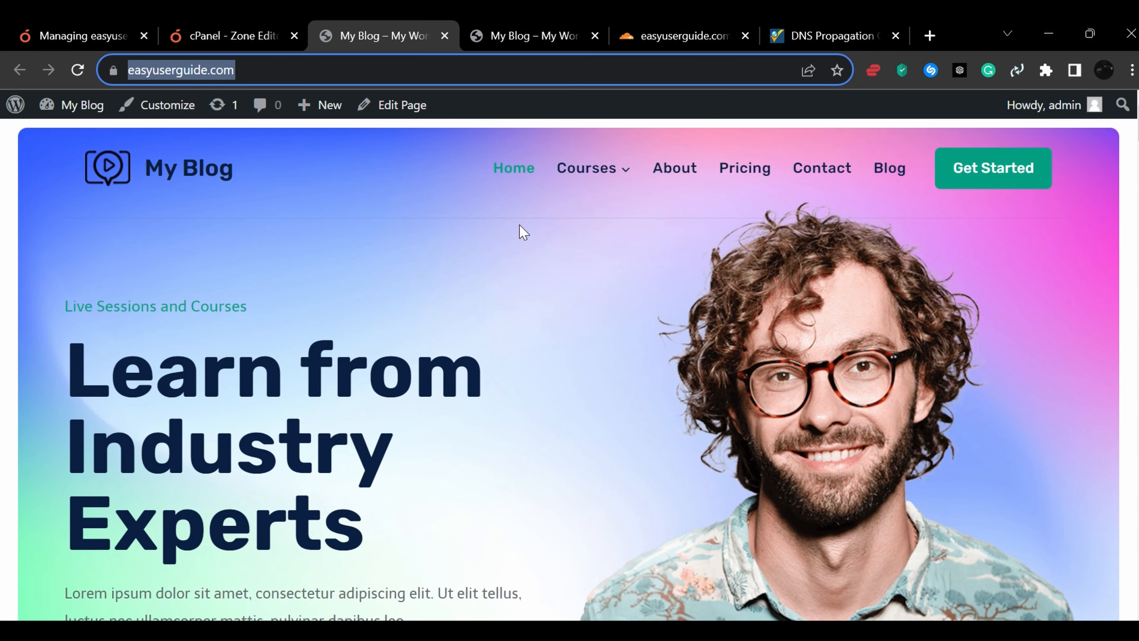